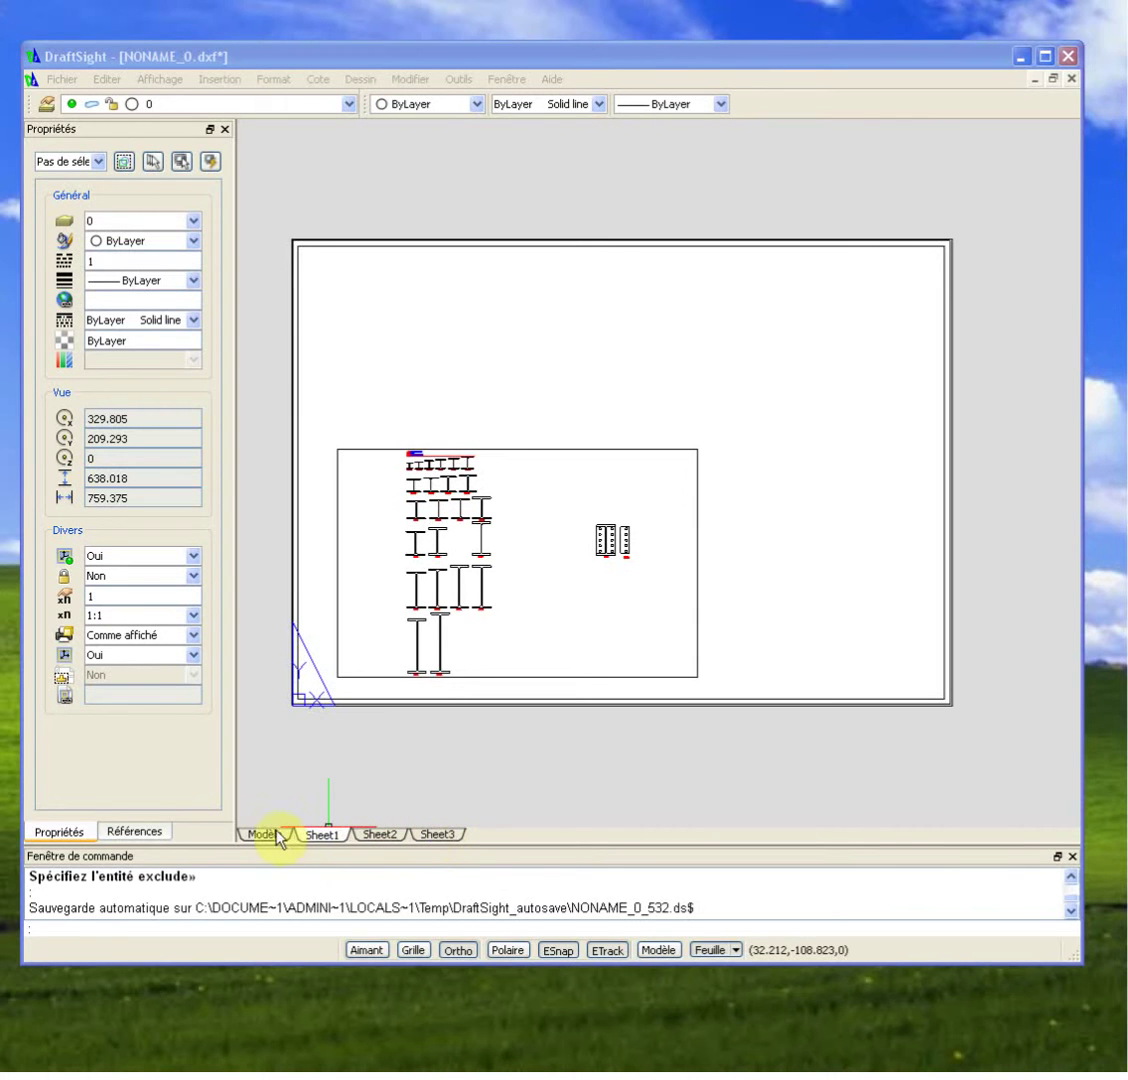
Rename the Sheet1 layout to A2-PdfCréator.
{"action": "right_click", "coordinate": [320, 838]}
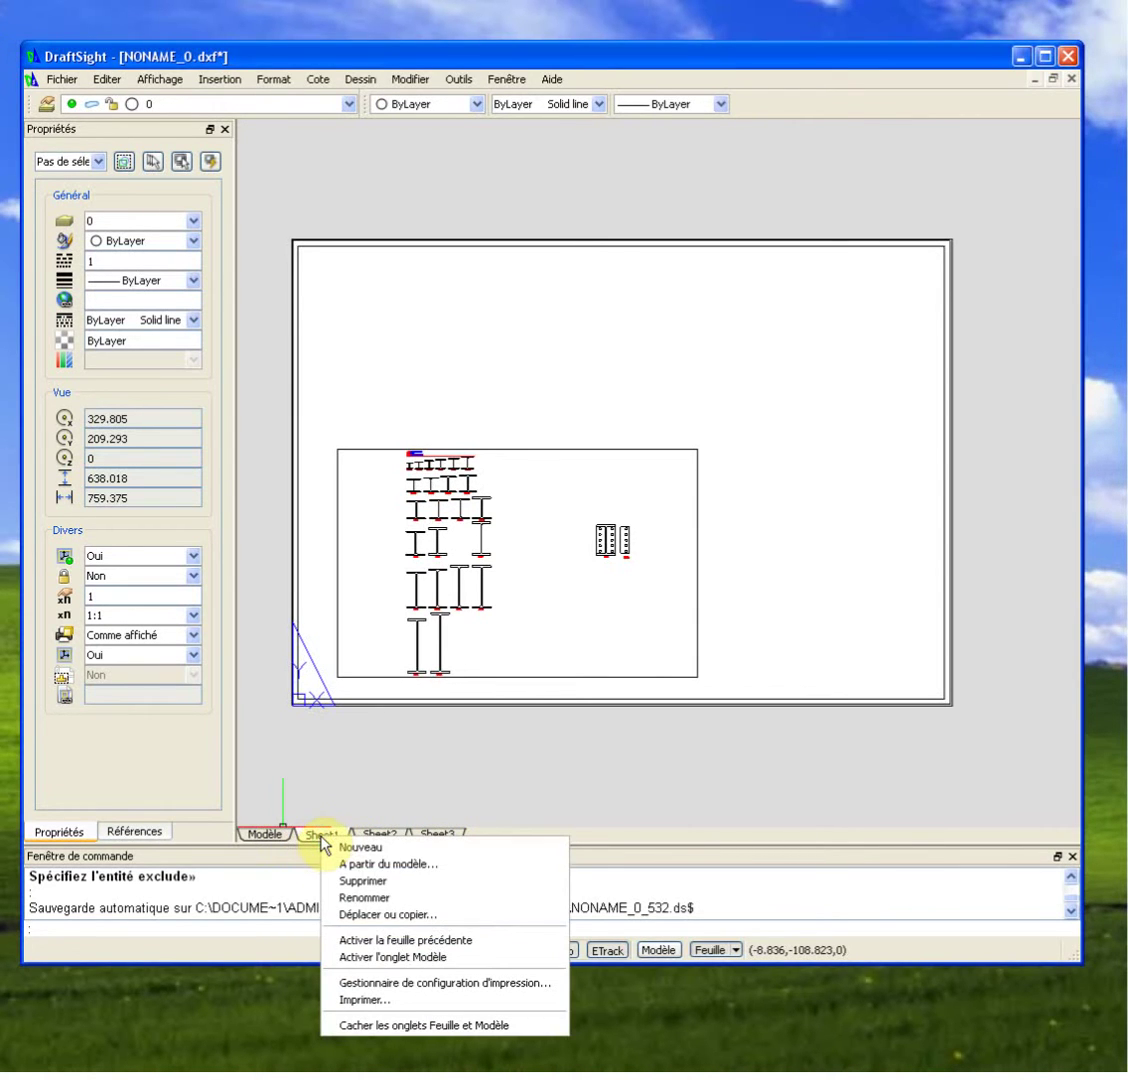
{"action": "left_click", "coordinate": [360, 897]}
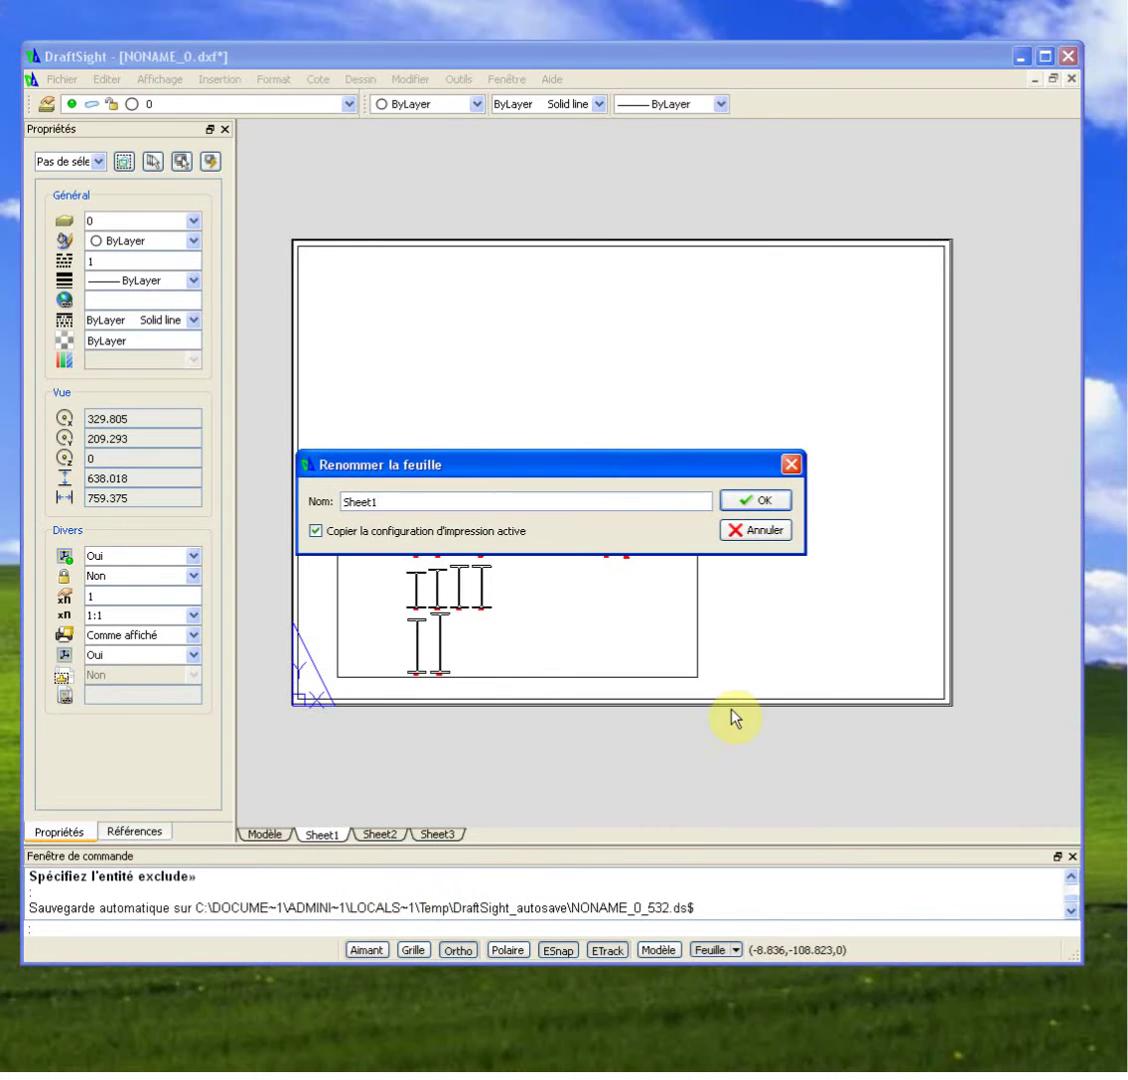
{"action": "left_click_drag", "start_coordinate": [478, 501], "coordinate": [313, 505]}
{"action": "type", "text": "A"}
{"action": "type", "text": "2-Pdf"}
{"action": "type", "text": "Créator"}
{"action": "left_click", "coordinate": [740, 499]}
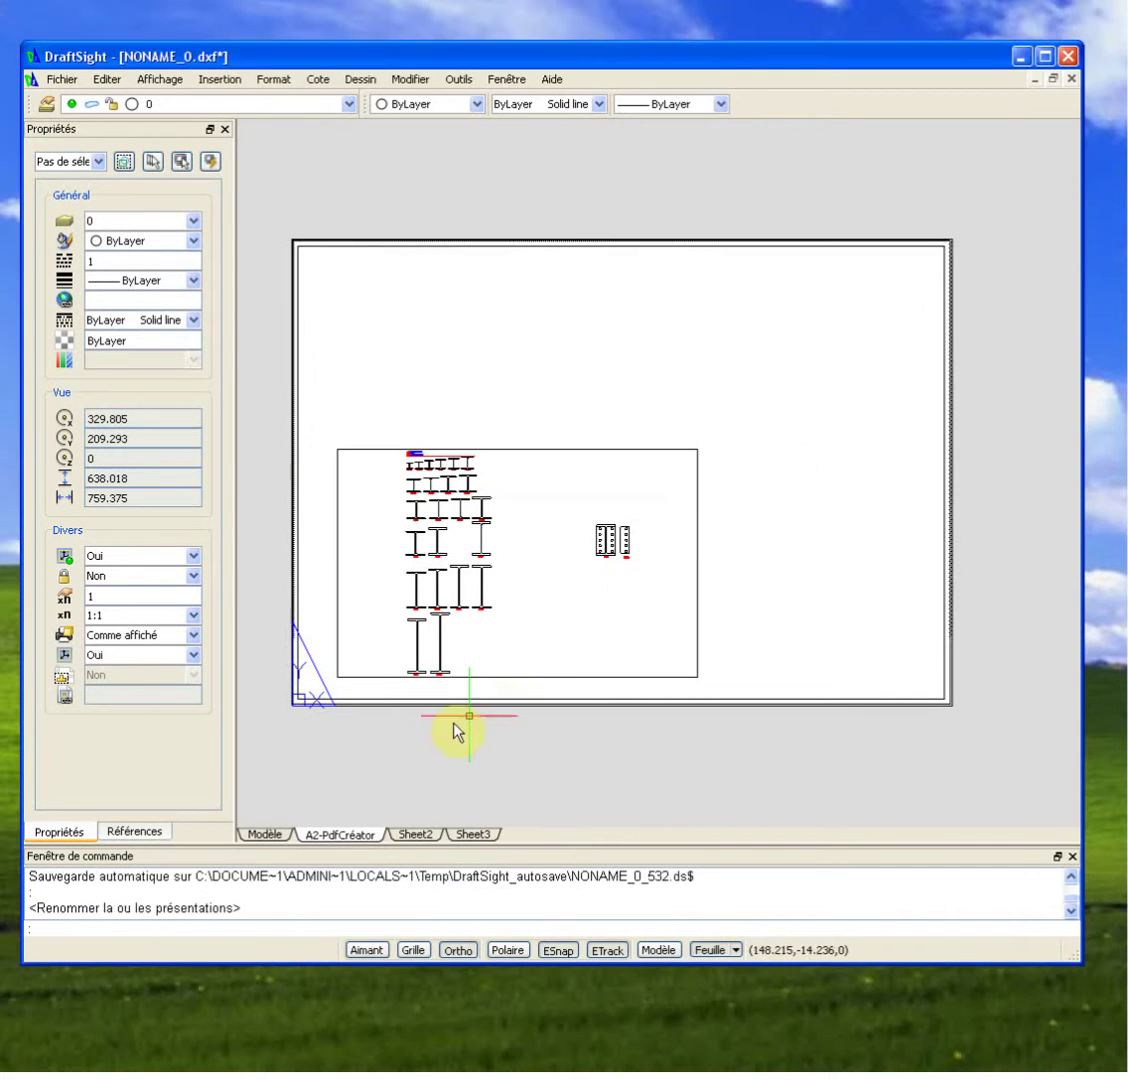
Rename the Sheet2 layout to A2-Pdf, then go to Sheet3.
{"action": "left_click", "coordinate": [425, 838]}
{"action": "right_click", "coordinate": [425, 838]}
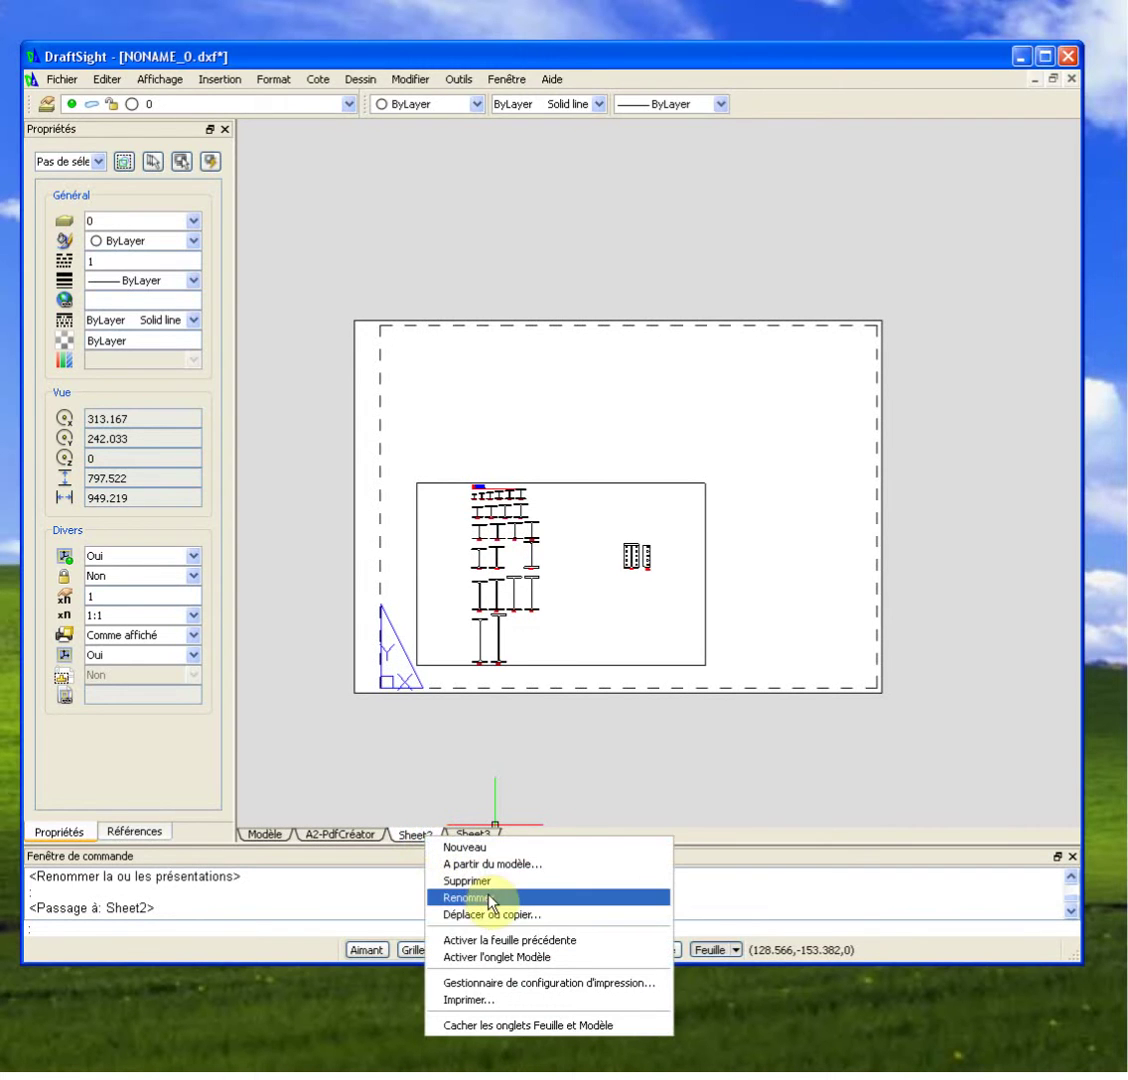
{"action": "left_click", "coordinate": [490, 898]}
{"action": "key", "text": "BackSpace"}
{"action": "key", "text": "BackSpace"}
{"action": "key", "text": "BackSpace"}
{"action": "key", "text": "BackSpace"}
{"action": "type", "text": "A2-Pdf"}
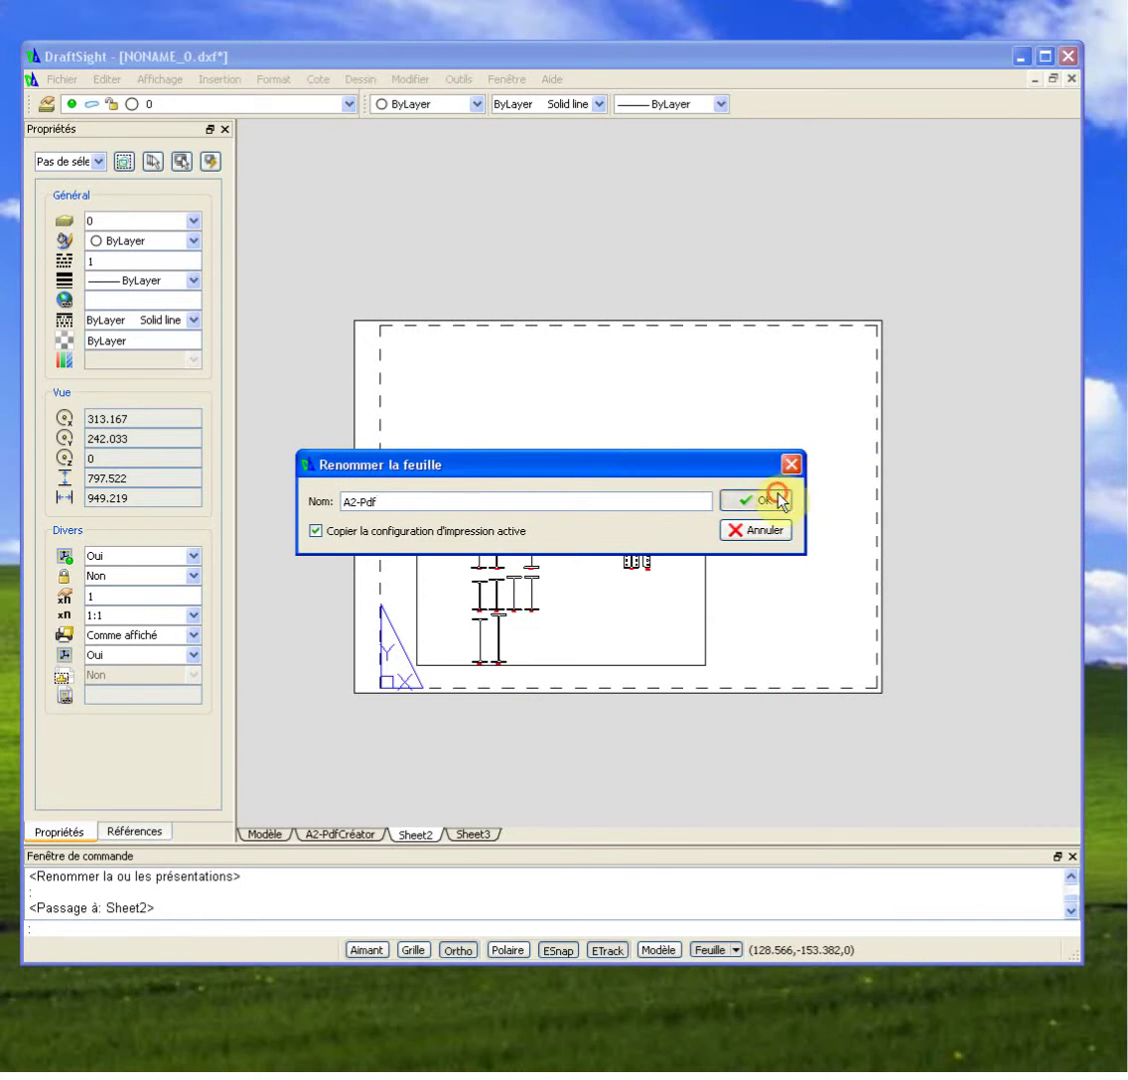
{"action": "left_click", "coordinate": [772, 499]}
{"action": "left_click", "coordinate": [470, 836]}
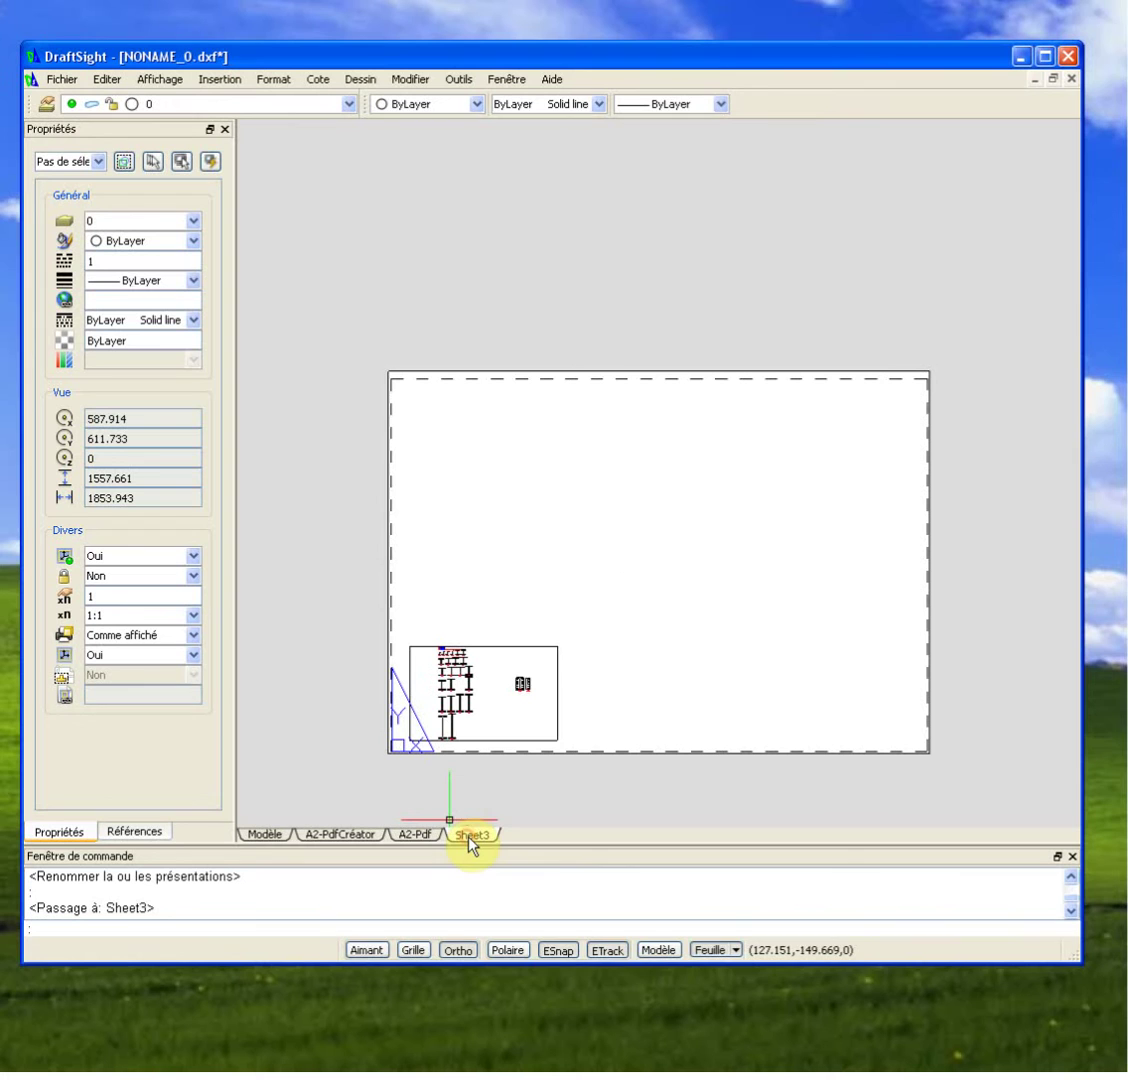
Rename Sheet3 in place to A0-Pdf, then return to the A2-PdfCréator layout.
{"action": "right_click", "coordinate": [469, 838]}
{"action": "double_click", "coordinate": [473, 838]}
{"action": "type", "text": "A0-Pdf"}
{"action": "left_click", "coordinate": [559, 806]}
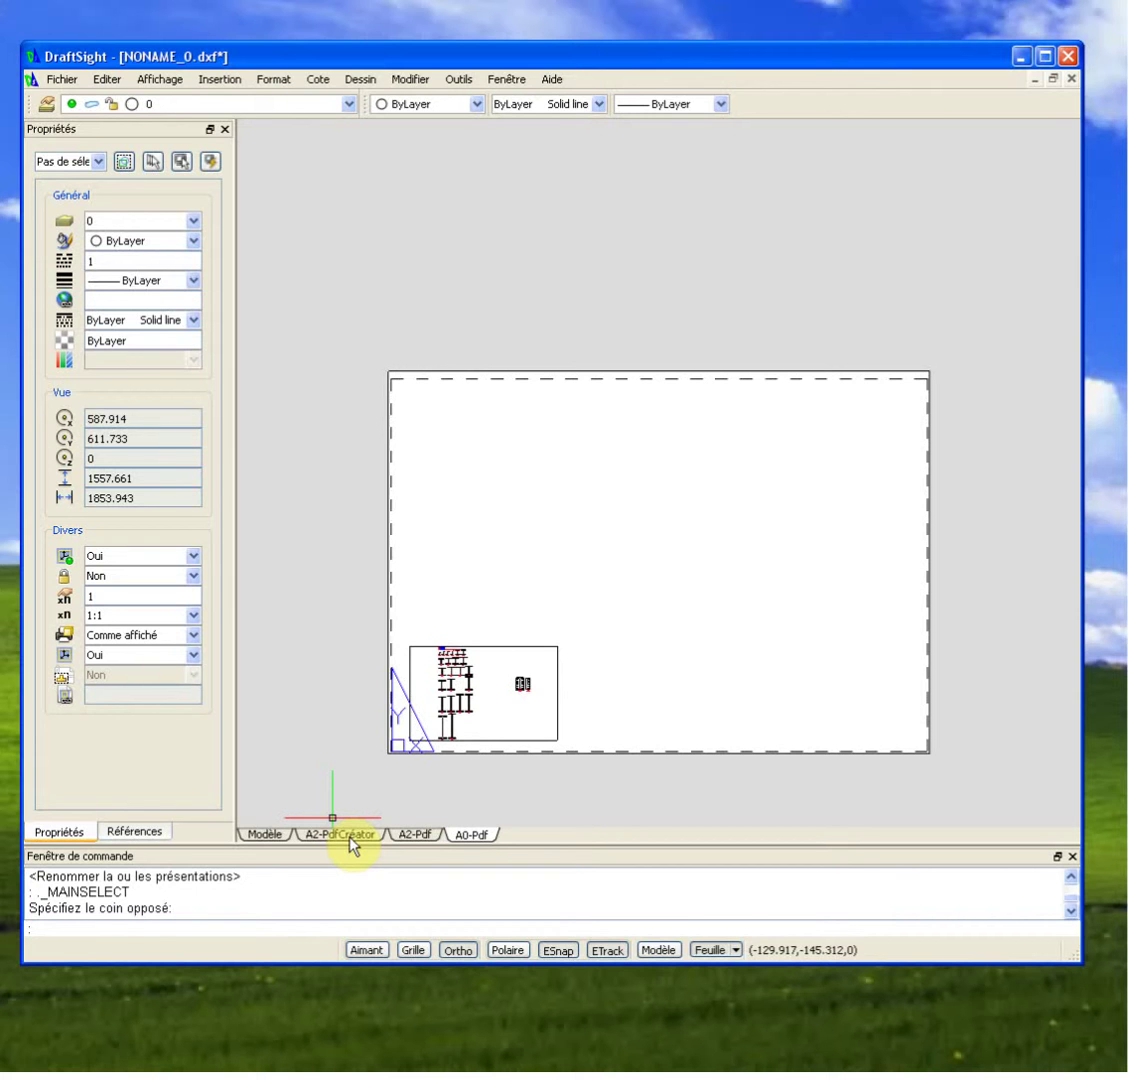
{"action": "left_click", "coordinate": [362, 838]}
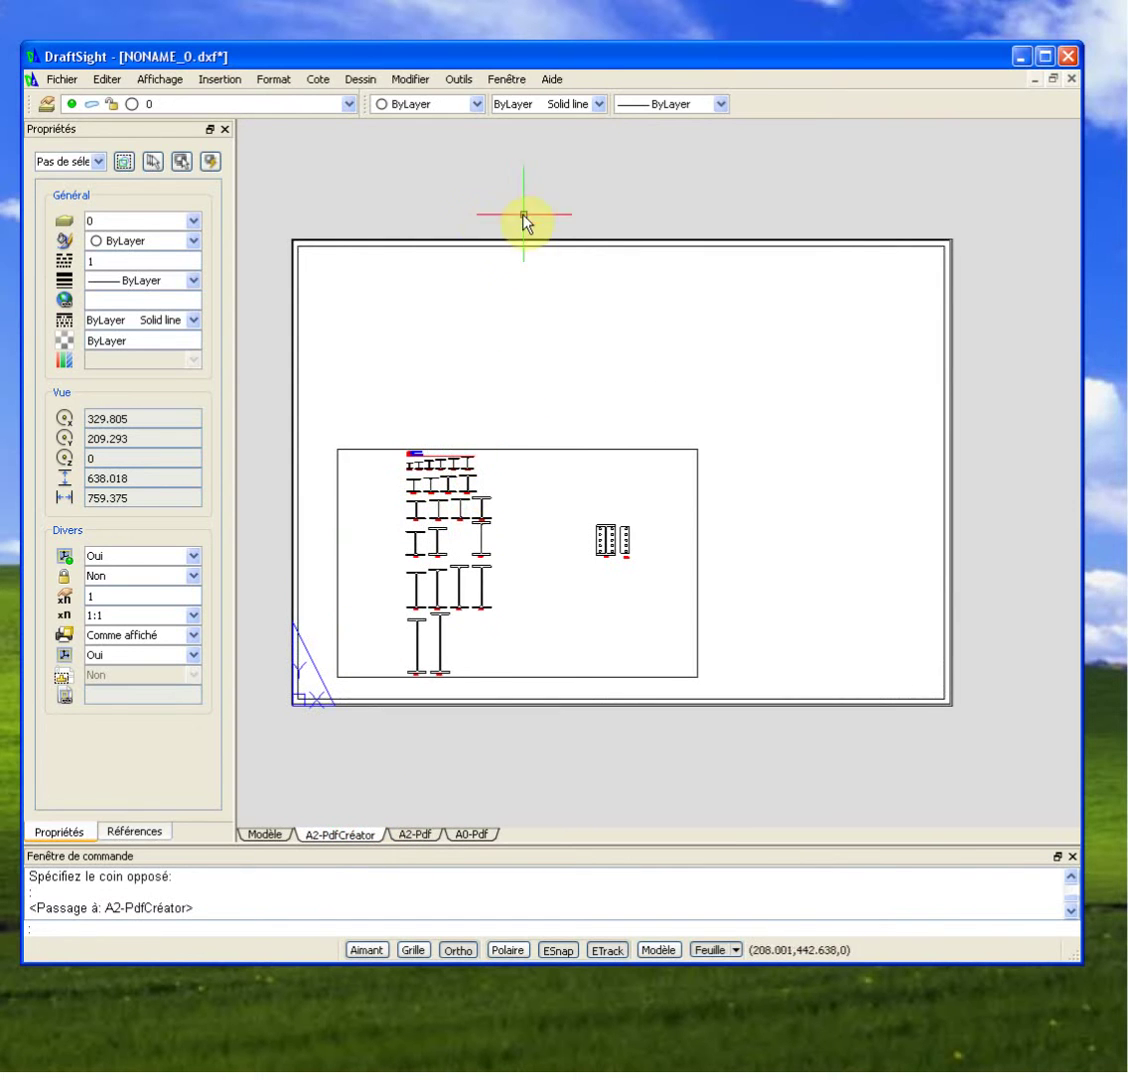
Inspect the sheet's top-left corner, then select the steel-sections viewport (custom scale 0.055).
{"action": "scroll", "coordinate": [316, 250], "scroll_direction": "up", "scroll_amount": 5}
{"action": "middle_click_drag", "start_coordinate": [315, 244], "coordinate": [650, 315]}
{"action": "scroll", "coordinate": [600, 290], "scroll_direction": "up", "scroll_amount": 3}
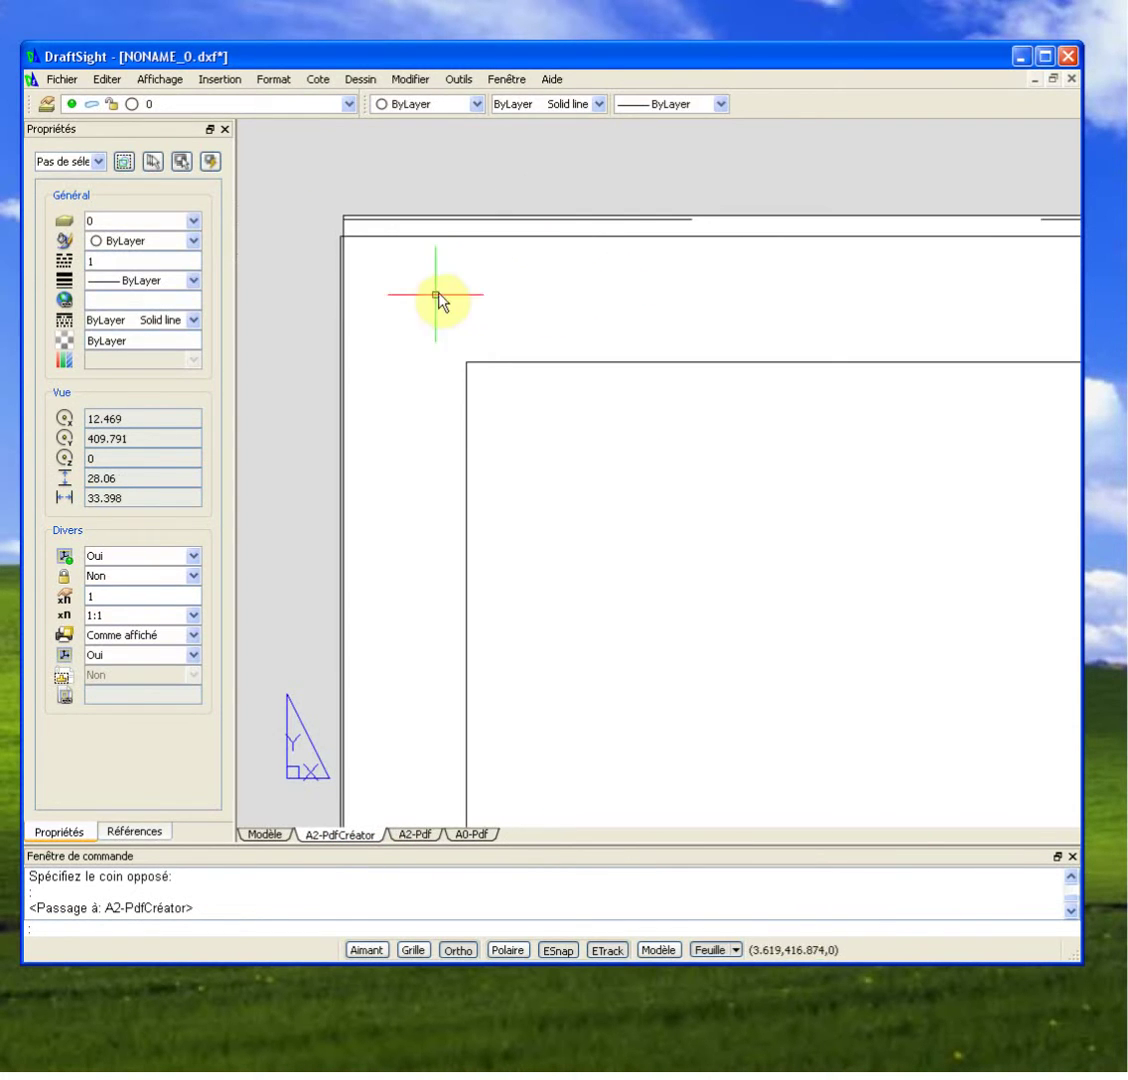
{"action": "scroll", "coordinate": [441, 297], "scroll_direction": "down", "scroll_amount": 2}
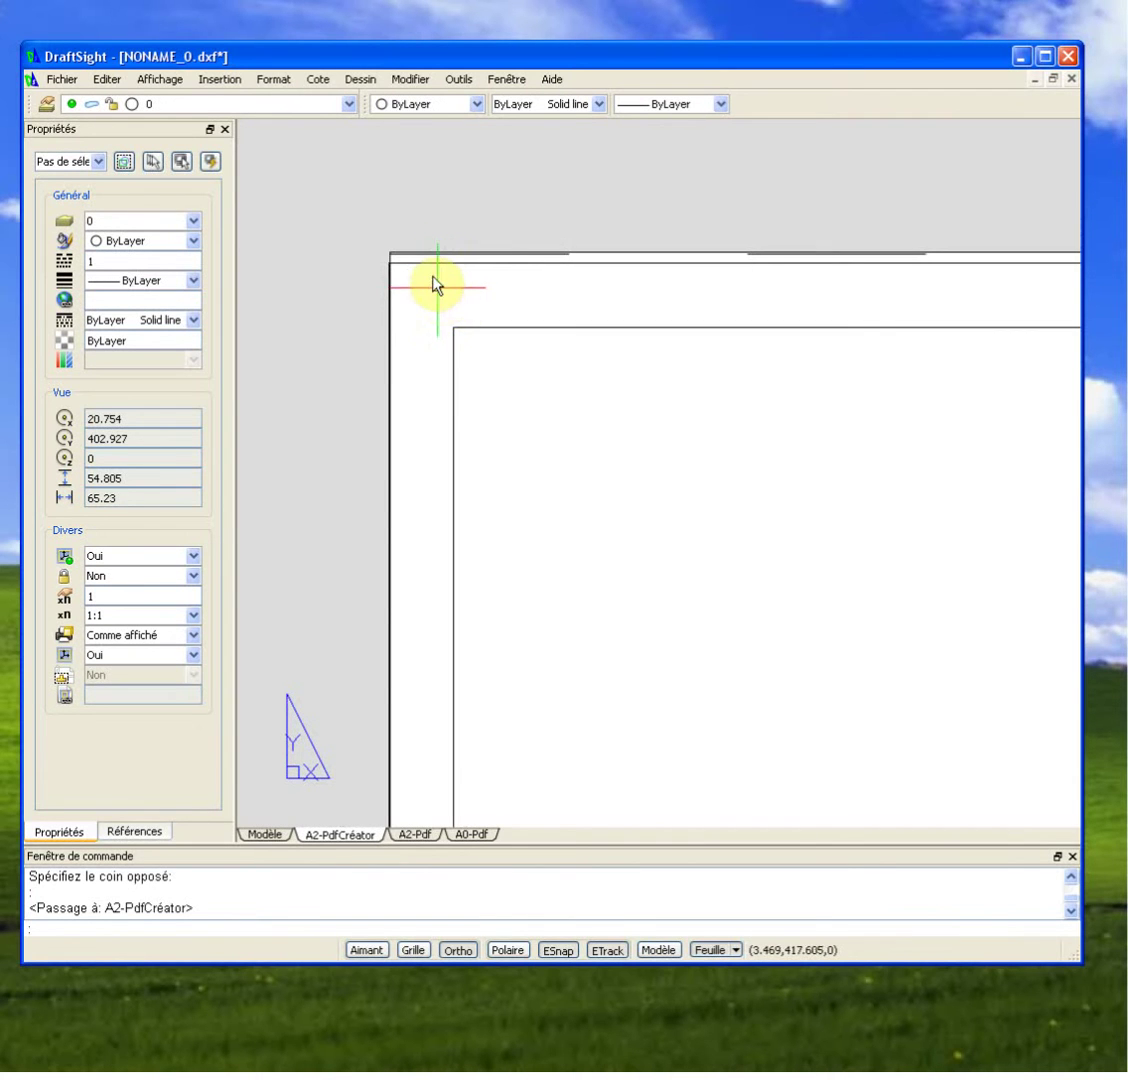
{"action": "scroll", "coordinate": [436, 292], "scroll_direction": "down", "scroll_amount": 2}
{"action": "scroll", "coordinate": [438, 285], "scroll_direction": "down", "scroll_amount": 3}
{"action": "scroll", "coordinate": [438, 285], "scroll_direction": "down", "scroll_amount": 4}
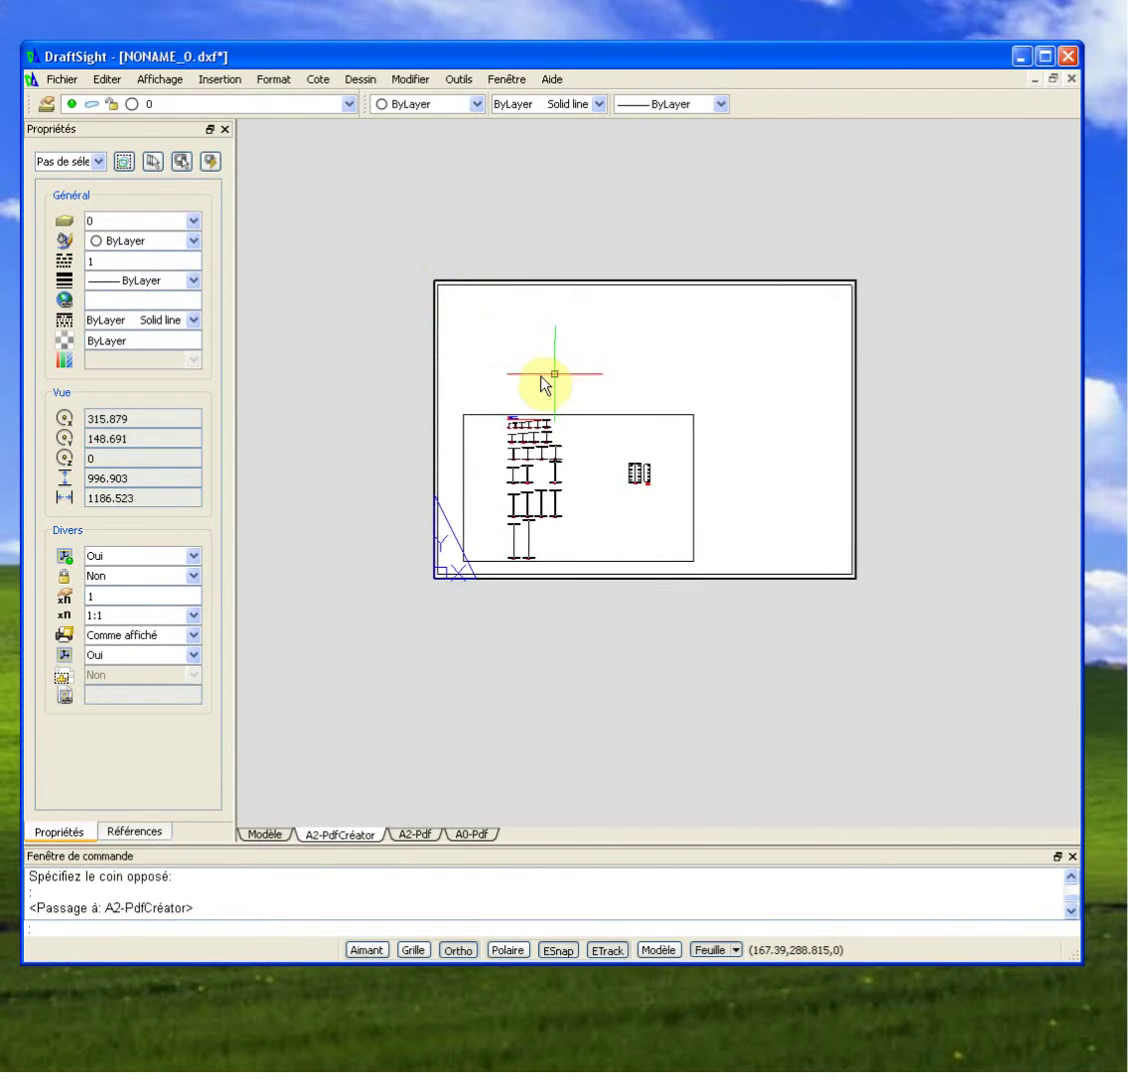
{"action": "scroll", "coordinate": [690, 428], "scroll_direction": "up", "scroll_amount": 3}
{"action": "scroll", "coordinate": [695, 415], "scroll_direction": "up", "scroll_amount": 1}
{"action": "left_click", "coordinate": [700, 400]}
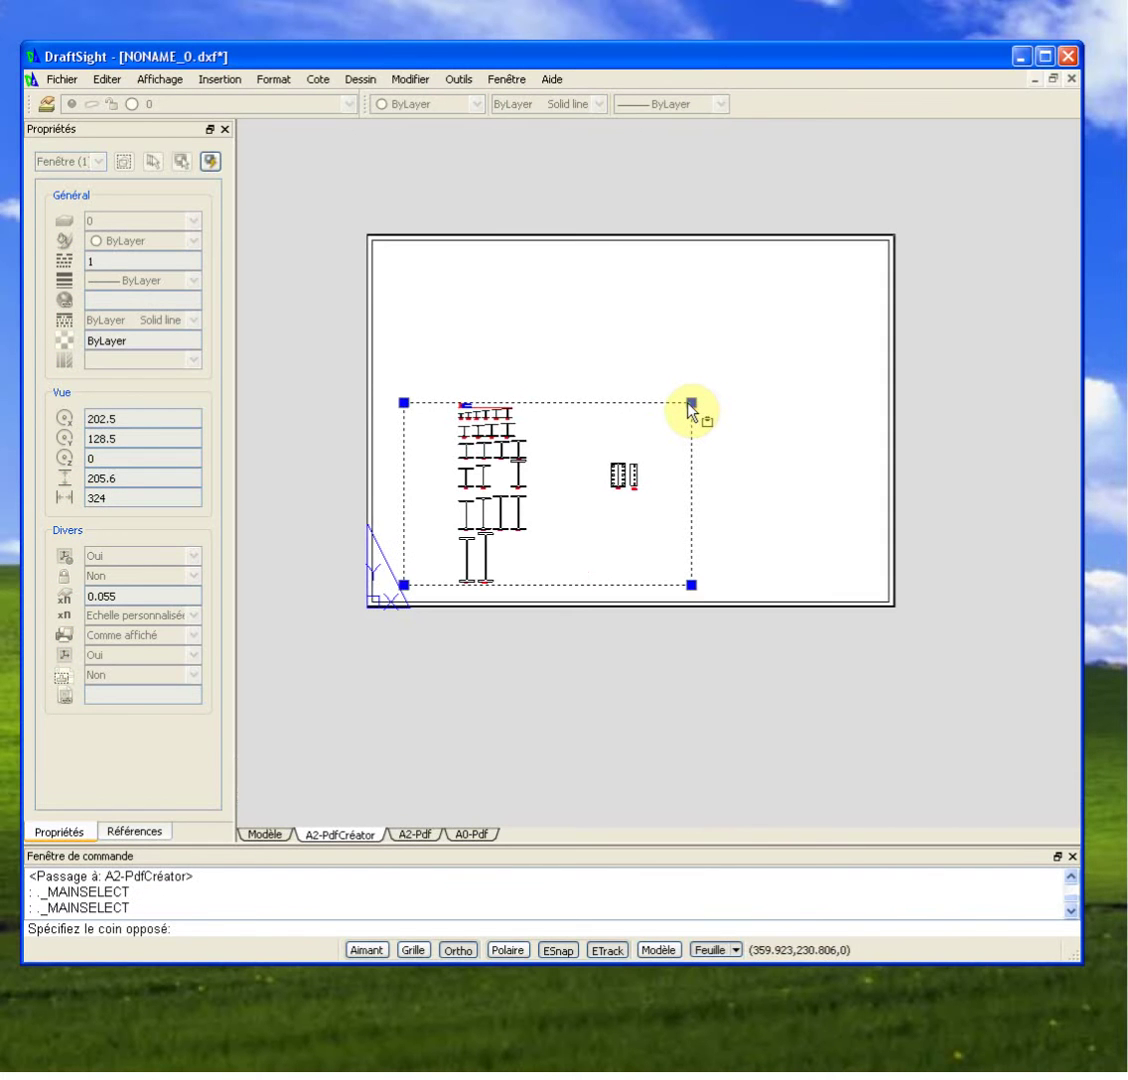
{"action": "key", "text": "ctrl+p"}
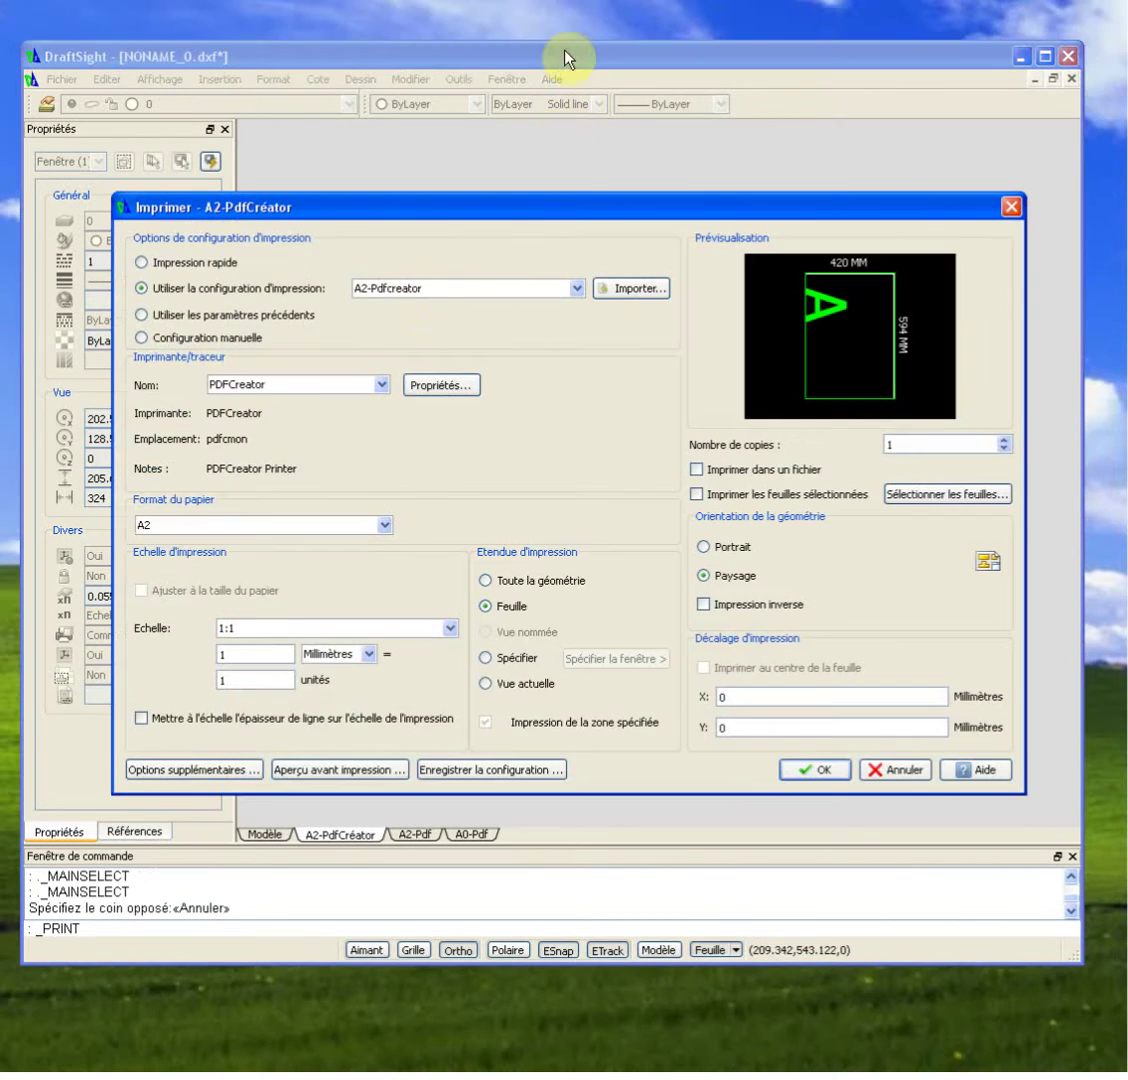
{"action": "left_click", "coordinate": [297, 772]}
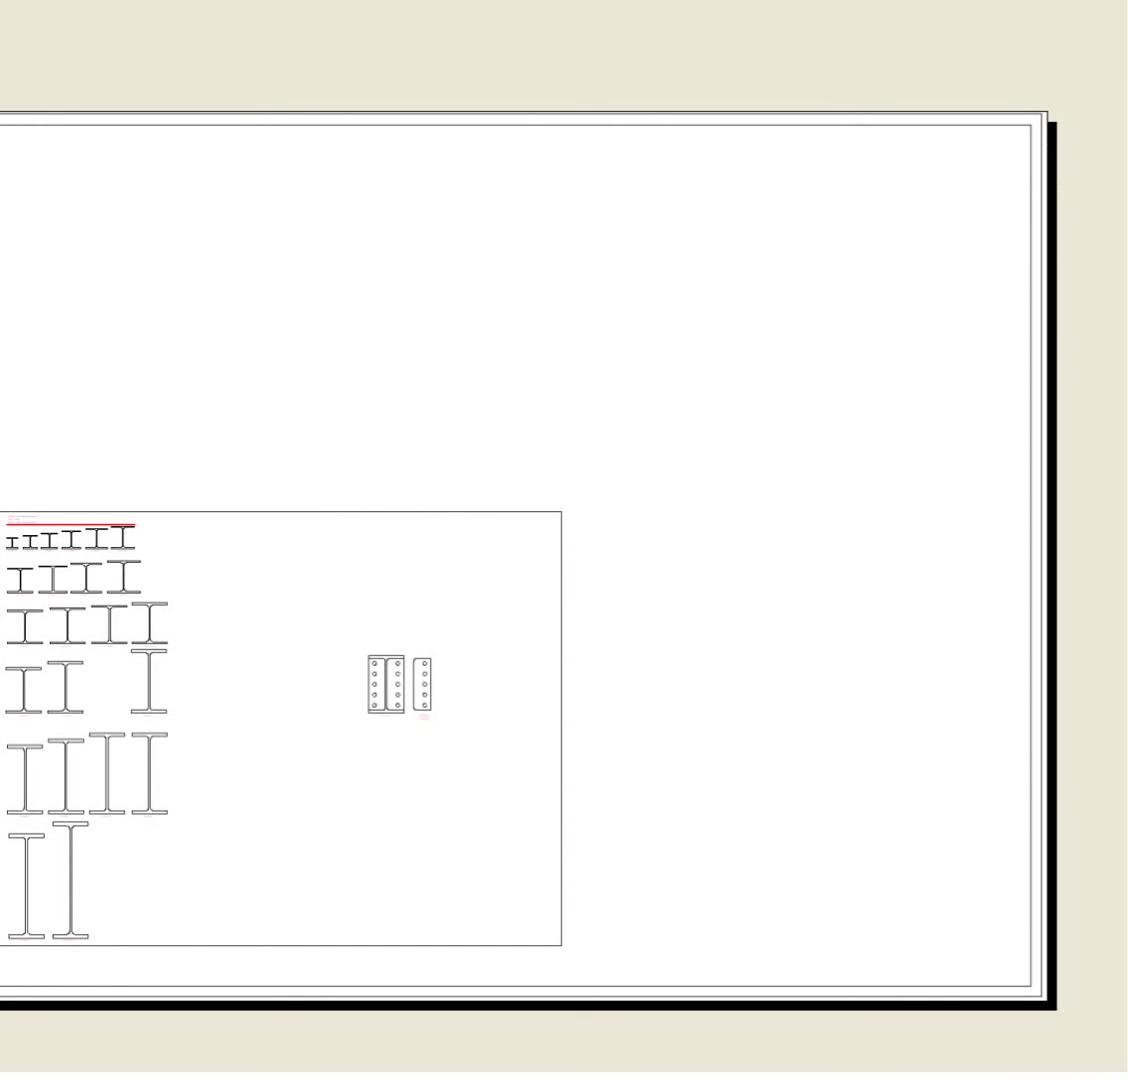
{"action": "right_click", "coordinate": [554, 390]}
{"action": "left_click", "coordinate": [610, 506]}
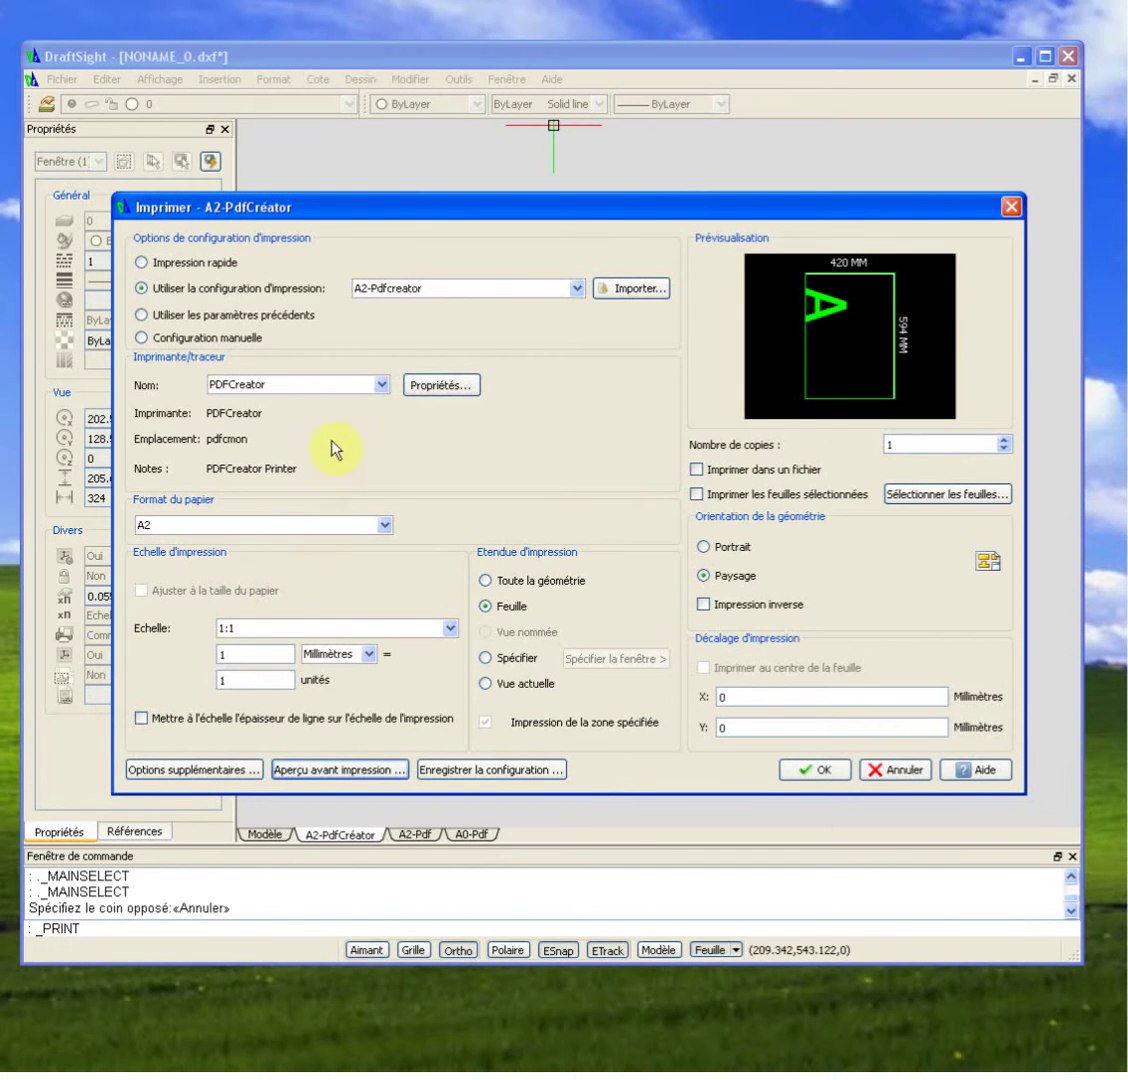
{"action": "key", "text": "Escape"}
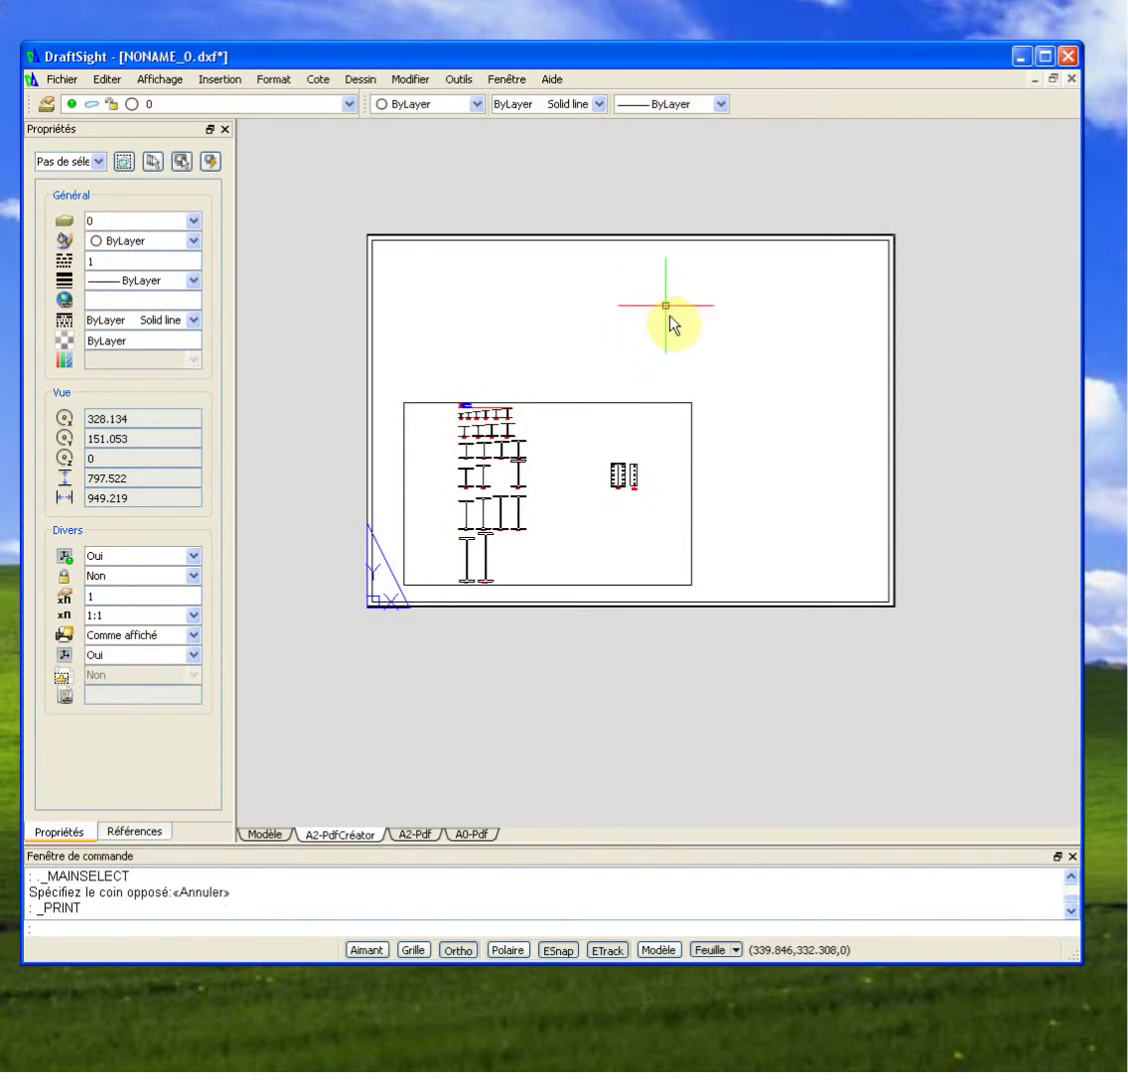
Window-select the viewport and list its layer choices: 0, Defpoints, ProList.
{"action": "left_click", "coordinate": [666, 320]}
{"action": "left_click", "coordinate": [597, 414]}
{"action": "scroll", "coordinate": [478, 332], "scroll_direction": "up", "scroll_amount": 3}
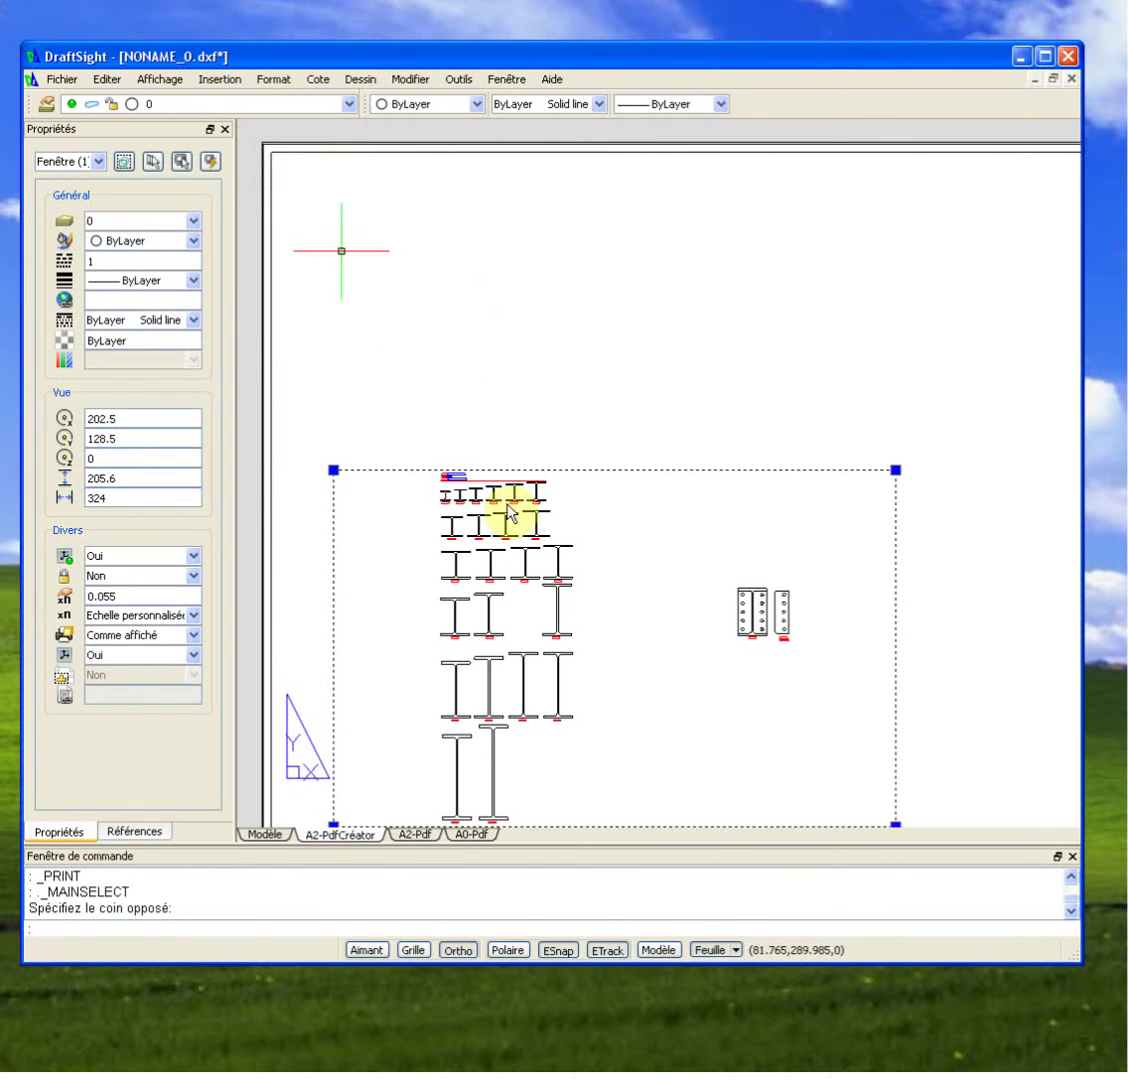
{"action": "scroll", "coordinate": [470, 588], "scroll_direction": "up", "scroll_amount": 3}
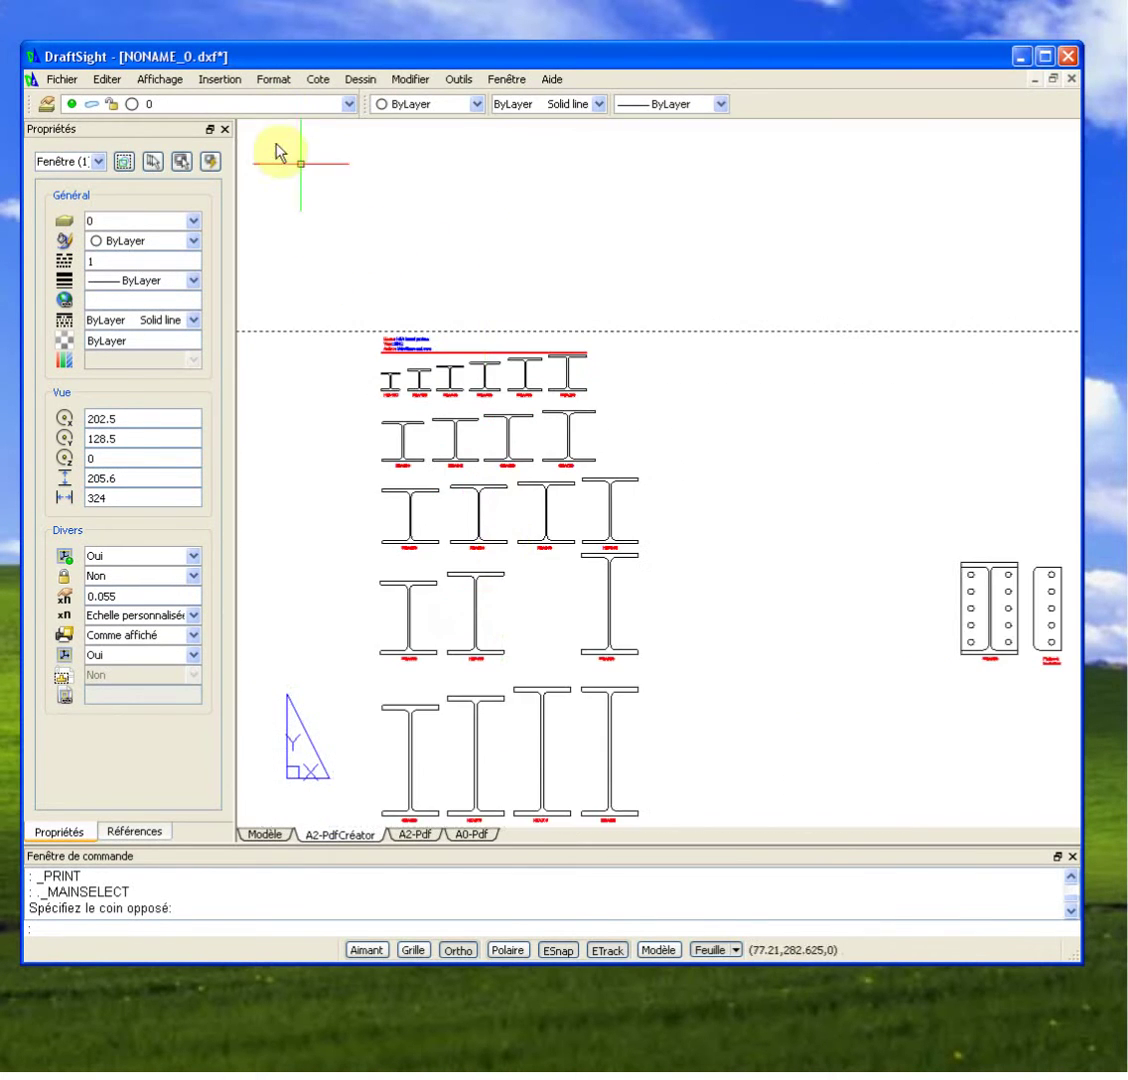
{"action": "left_click", "coordinate": [252, 104]}
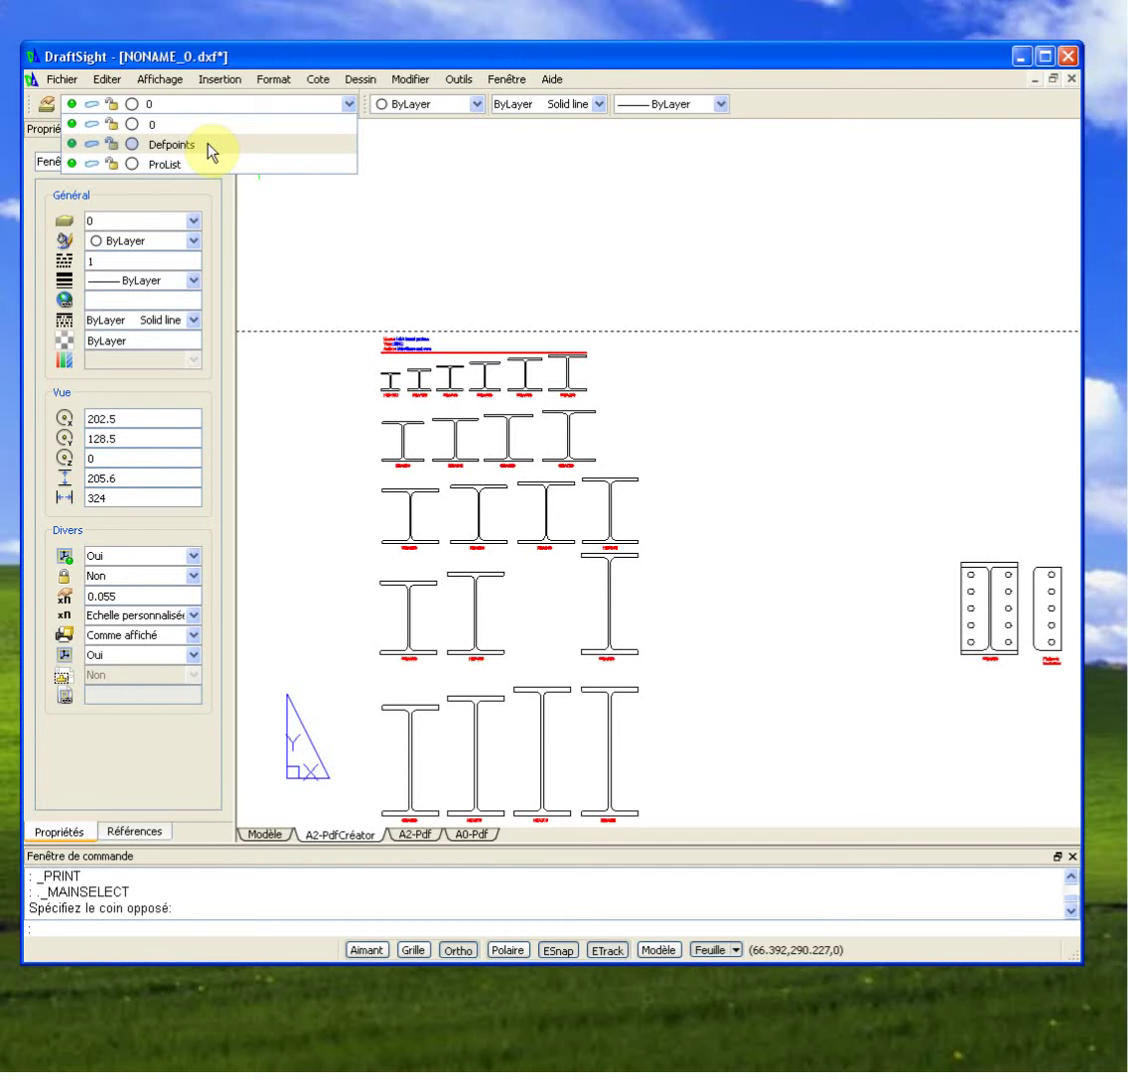
Move the viewport to the Defpoints layer and reopen the A2-PdfCréator print dialog.
{"action": "scroll", "coordinate": [620, 320], "scroll_direction": "down", "scroll_amount": 2}
{"action": "middle_click_drag", "start_coordinate": [630, 300], "coordinate": [594, 334]}
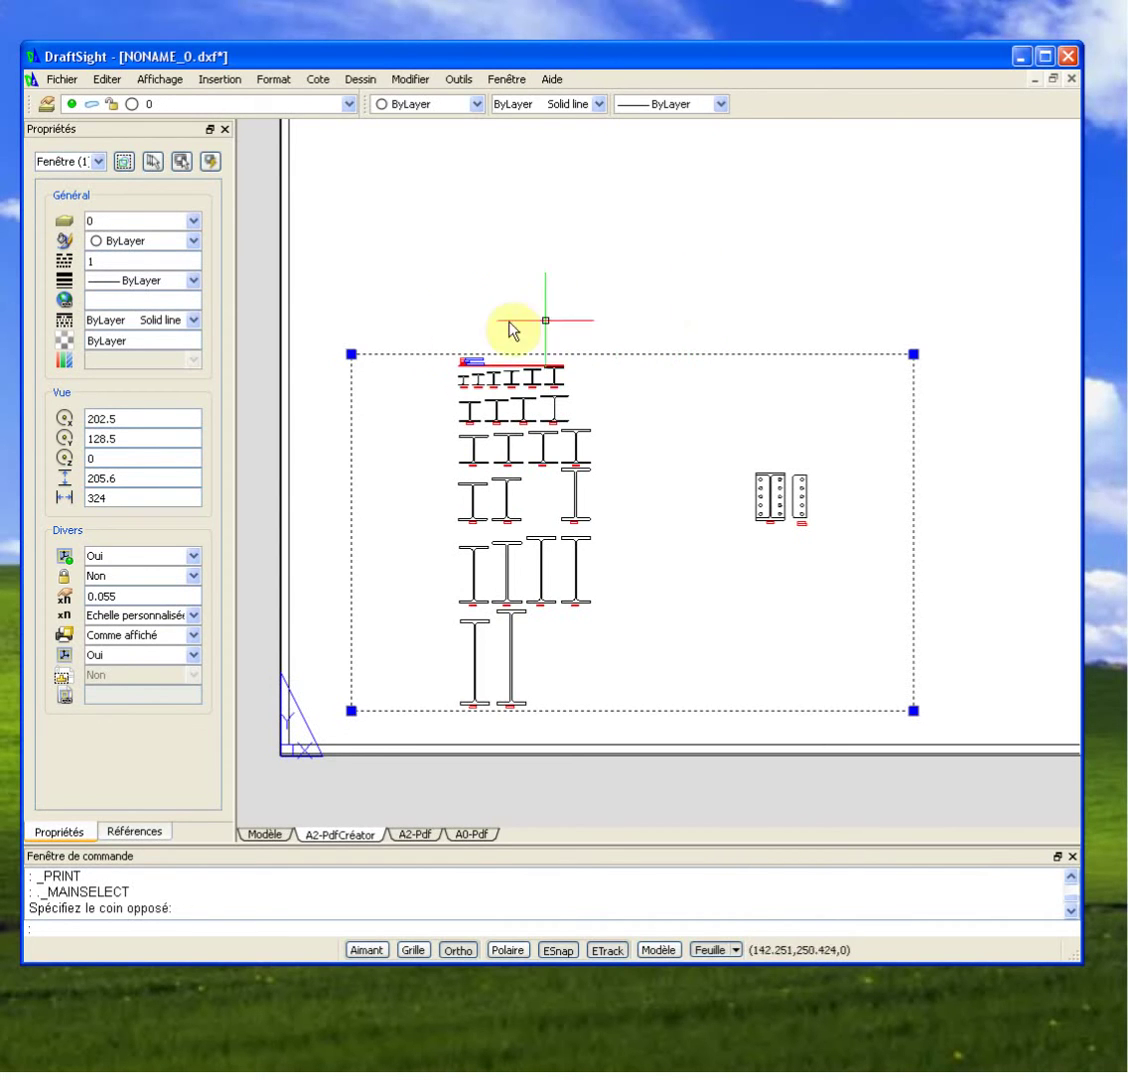
{"action": "left_click", "coordinate": [250, 104]}
{"action": "left_click", "coordinate": [172, 144]}
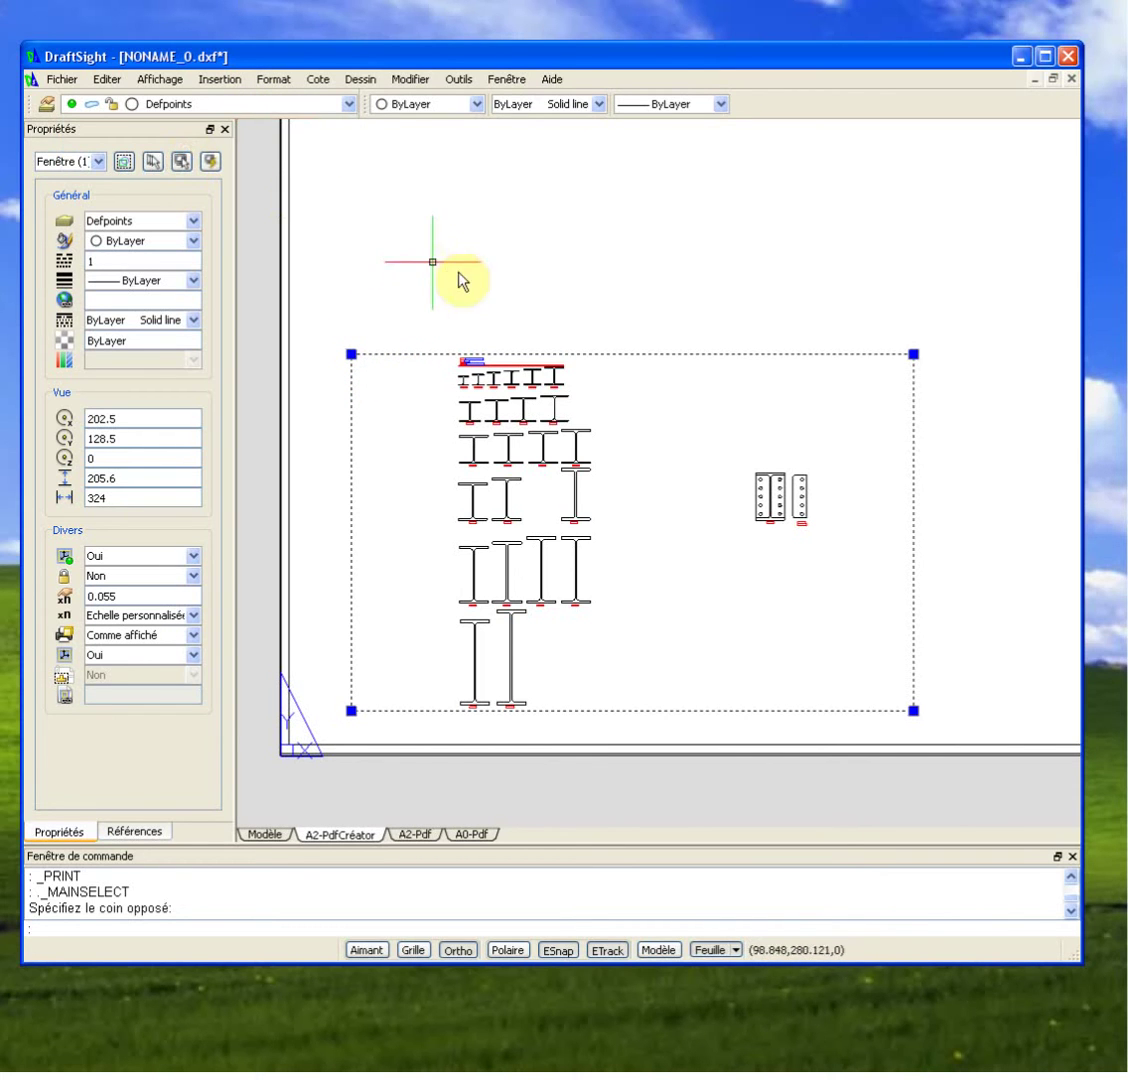
{"action": "key", "text": "Escape"}
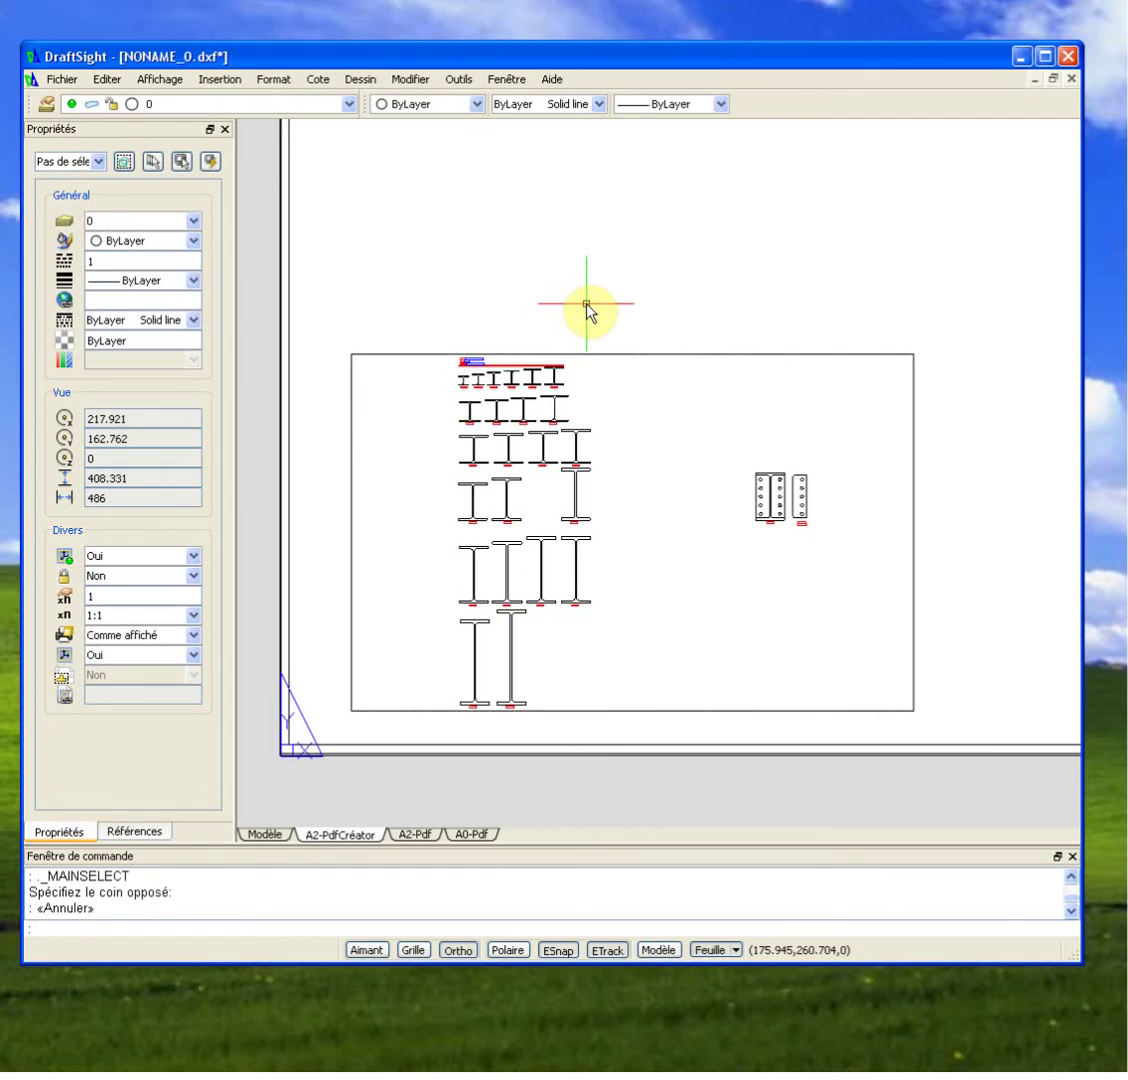
{"action": "key", "text": "Up"}
{"action": "key", "text": "Return"}
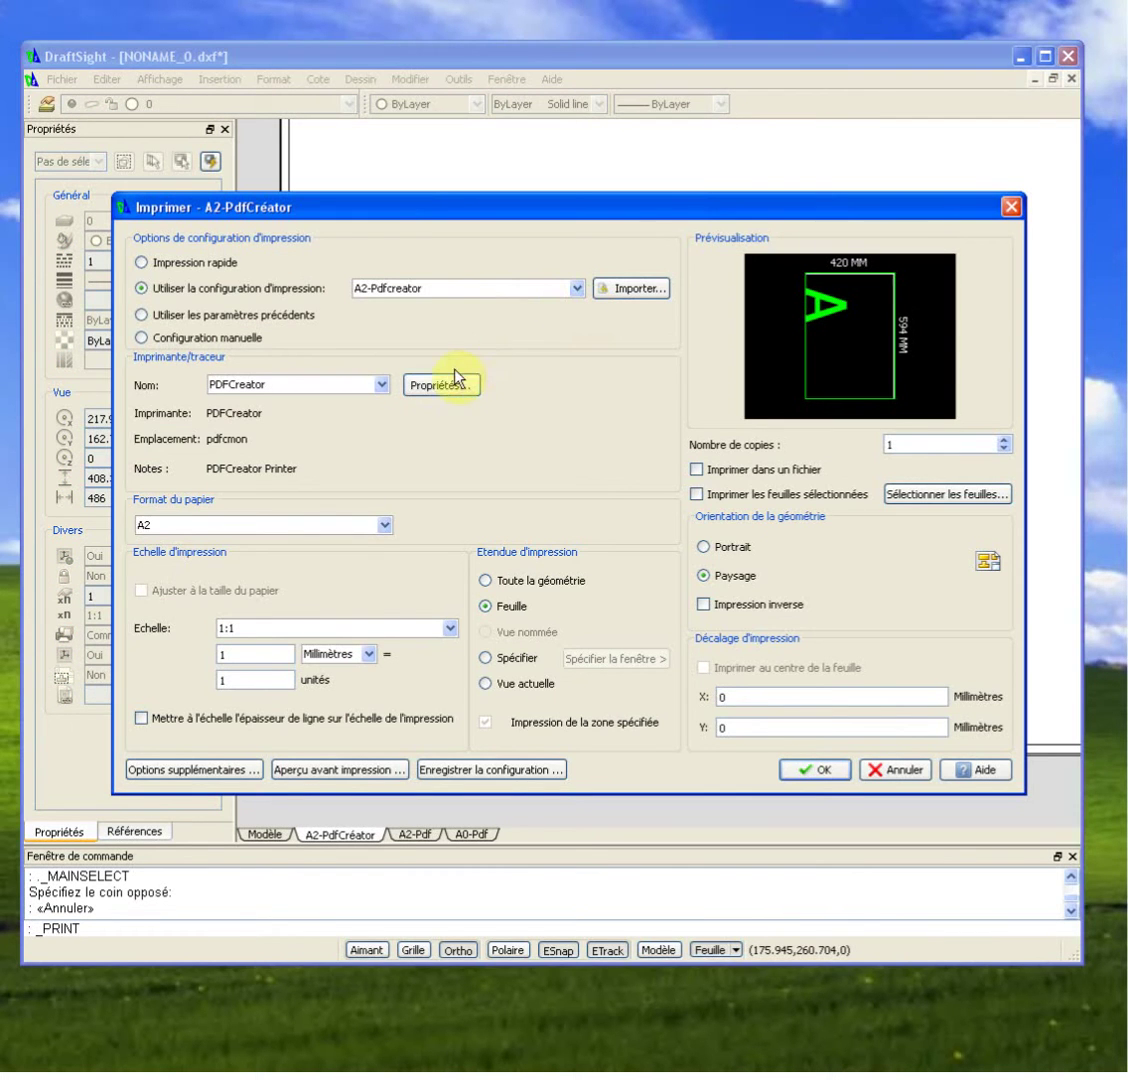
Preview the A2 PDFCreator printout, then close the preview and cancel printing.
{"action": "left_click", "coordinate": [340, 770]}
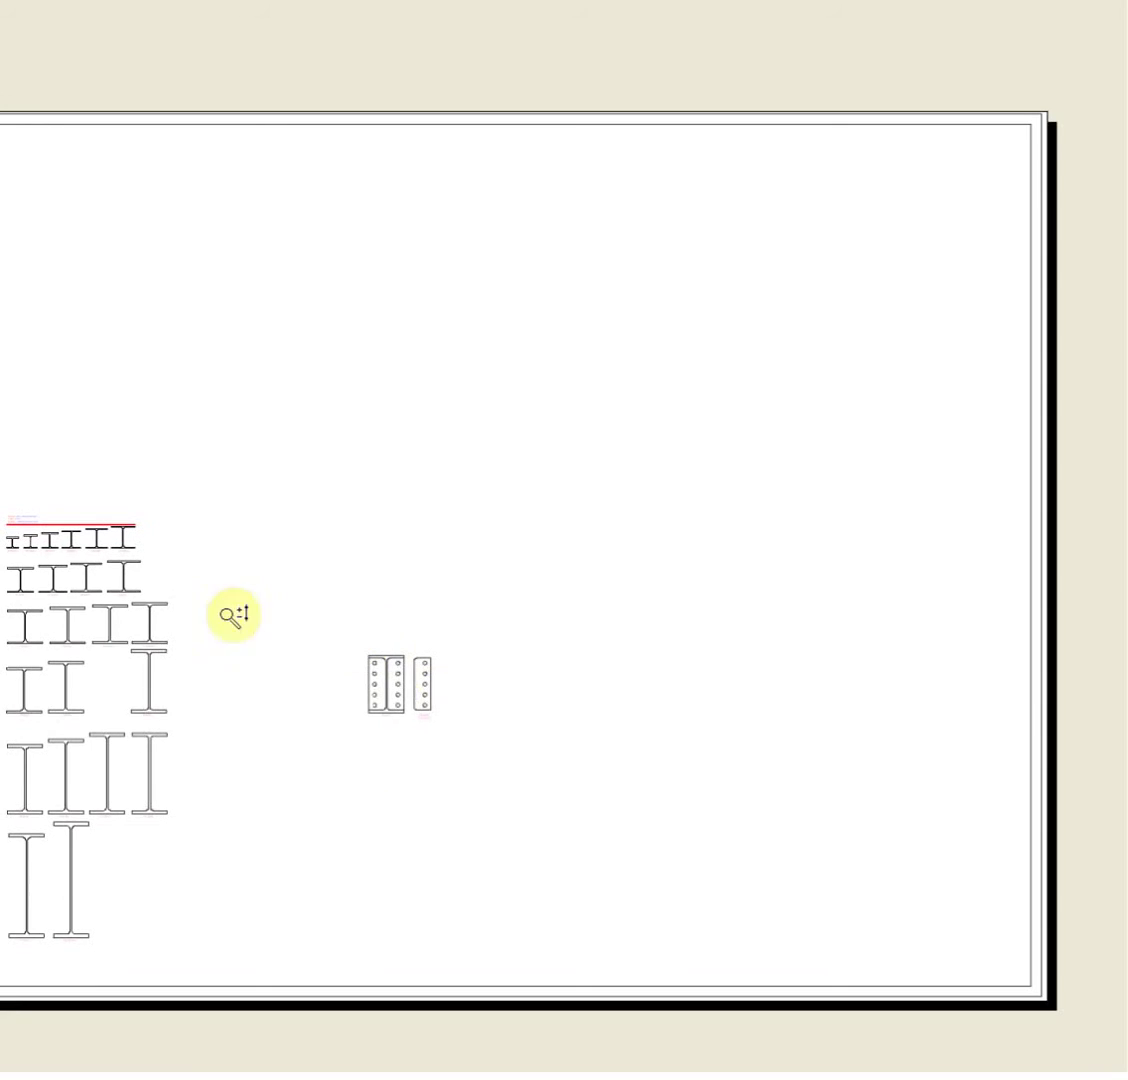
{"action": "right_click", "coordinate": [434, 541]}
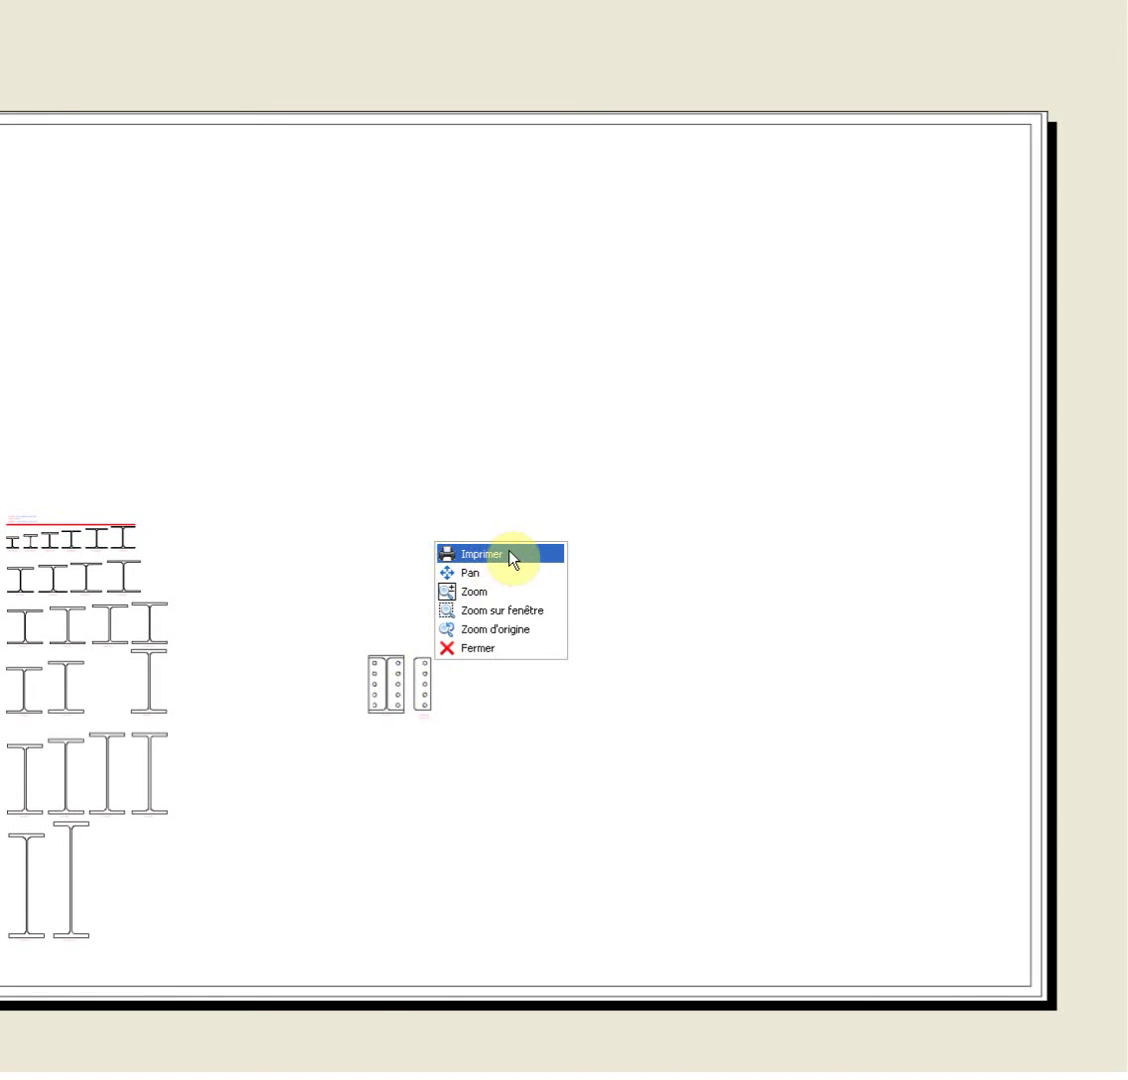
{"action": "left_click", "coordinate": [491, 658]}
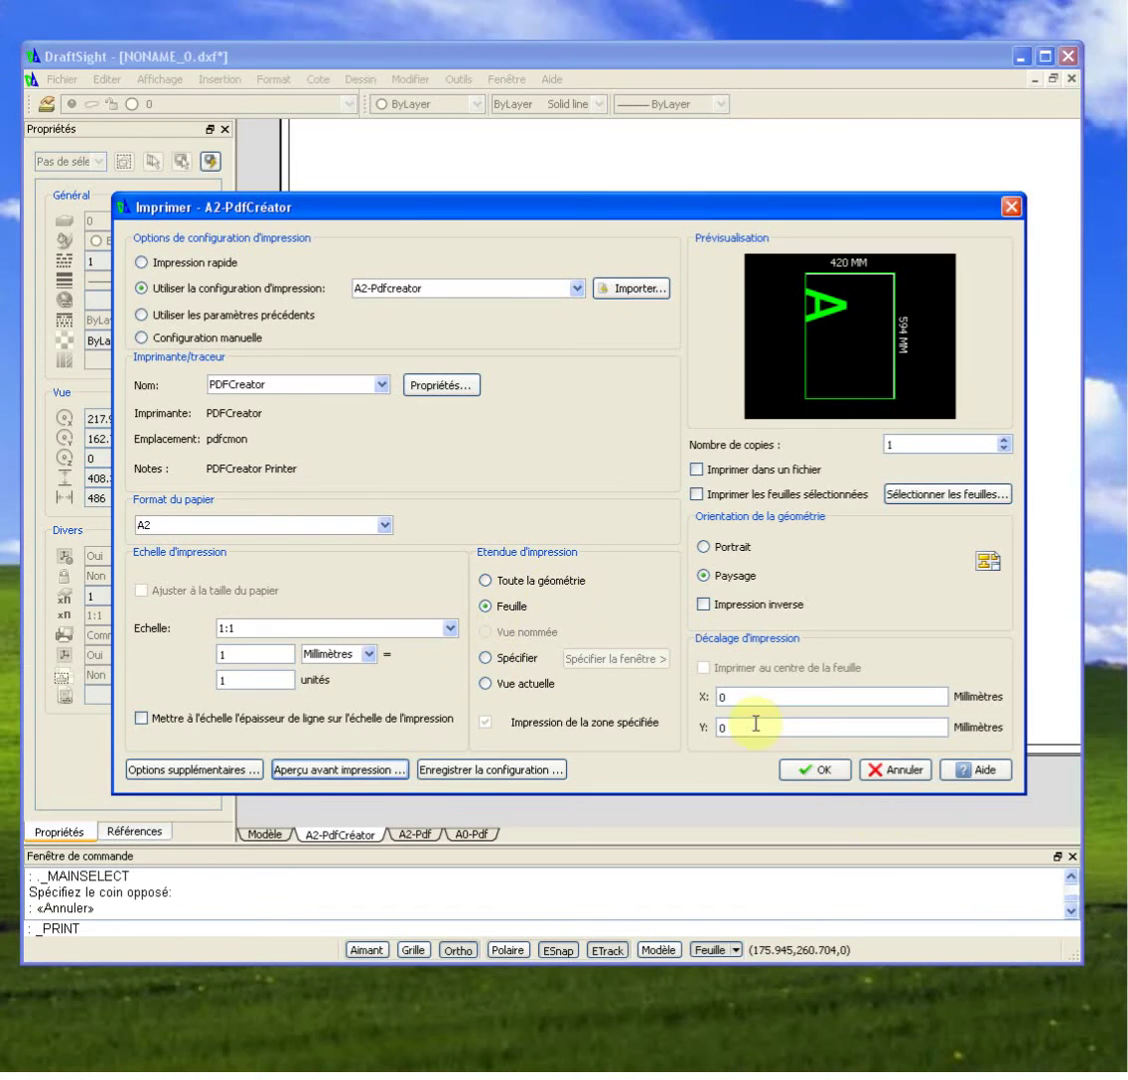
{"action": "left_click", "coordinate": [897, 769]}
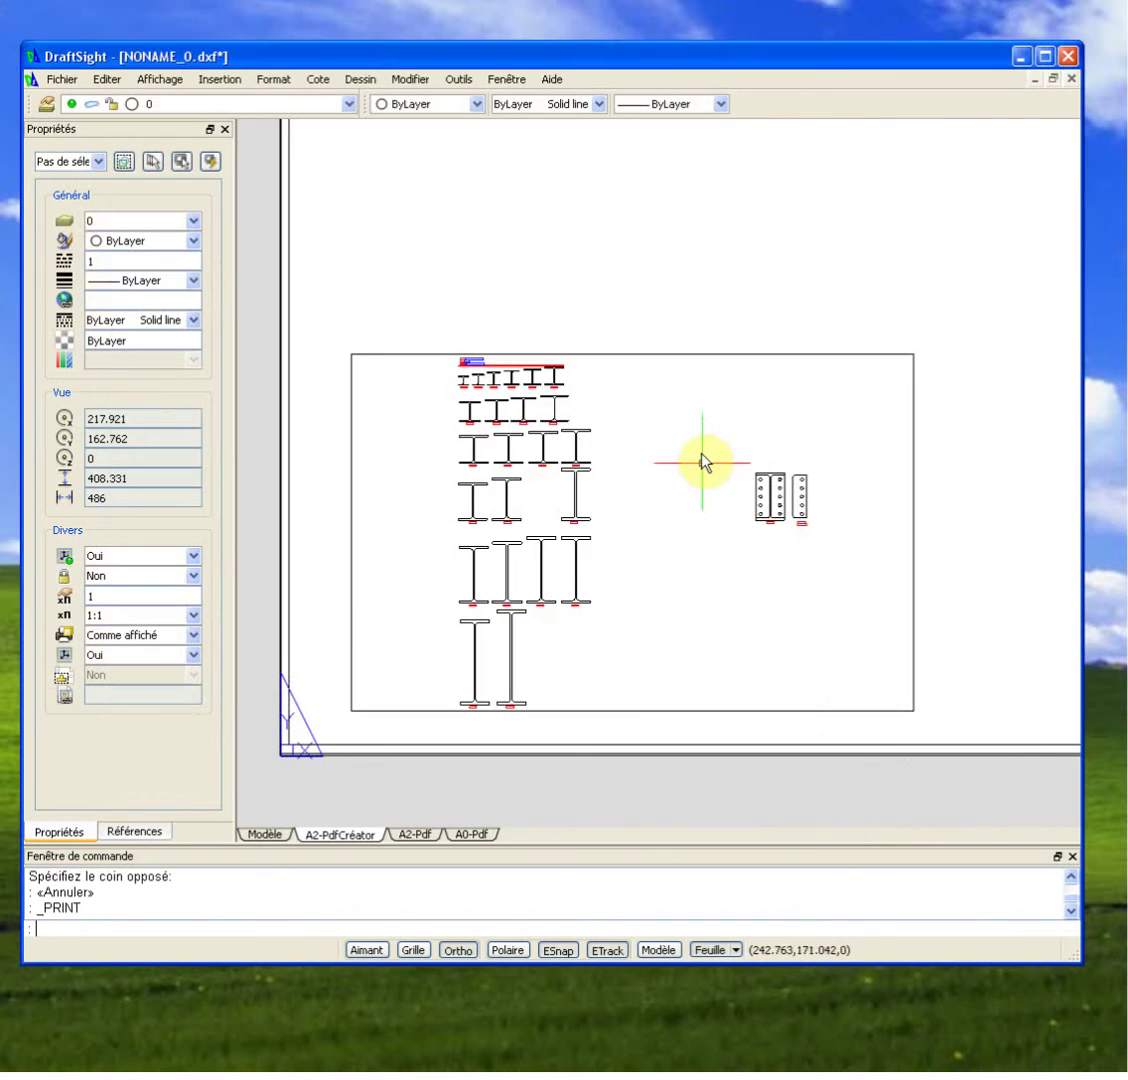
Confirm the viewport is on Defpoints, then switch the Defpoints layer off.
{"action": "left_click", "coordinate": [705, 357]}
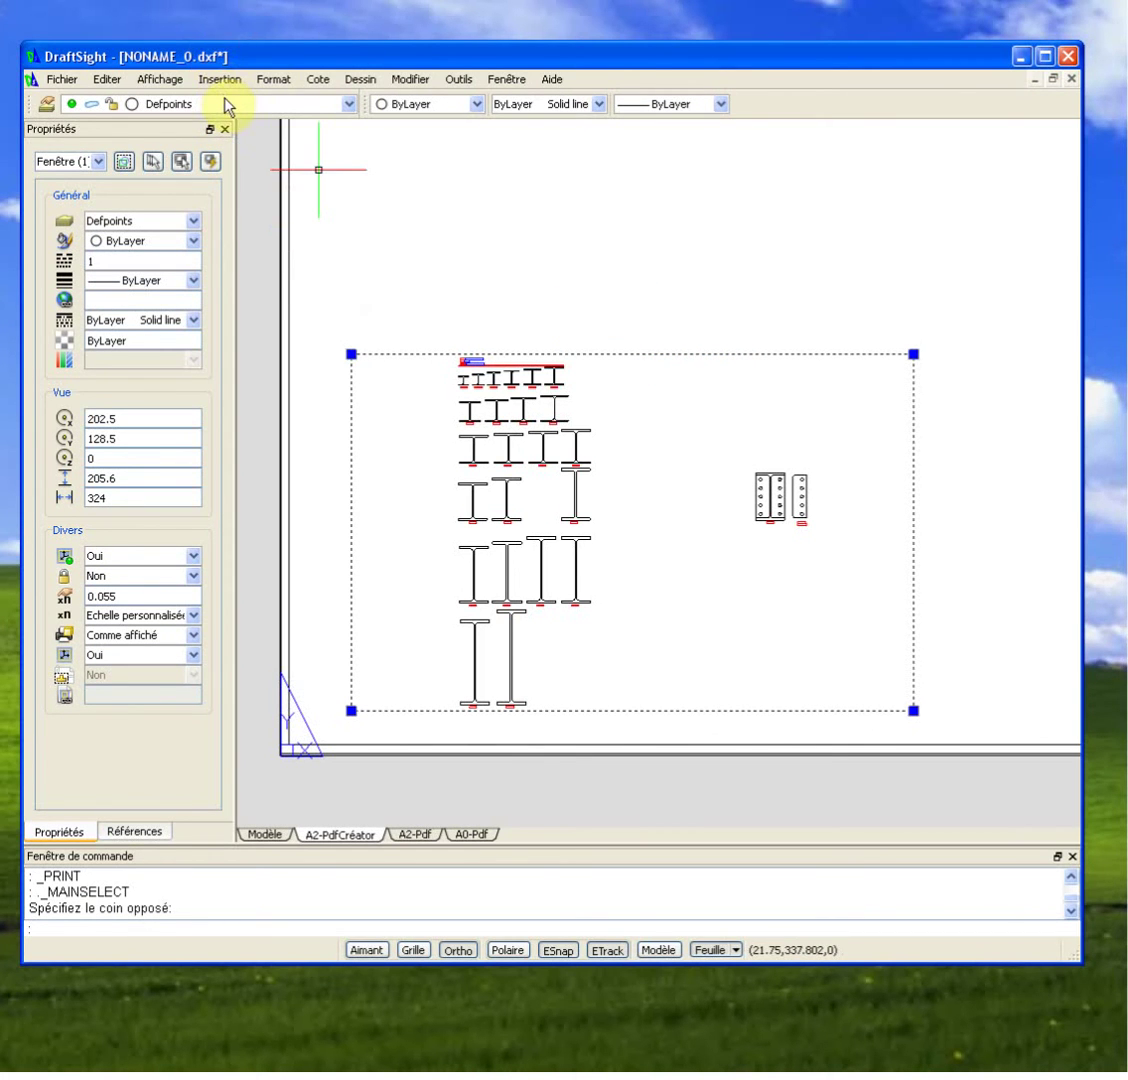
{"action": "left_click", "coordinate": [234, 106]}
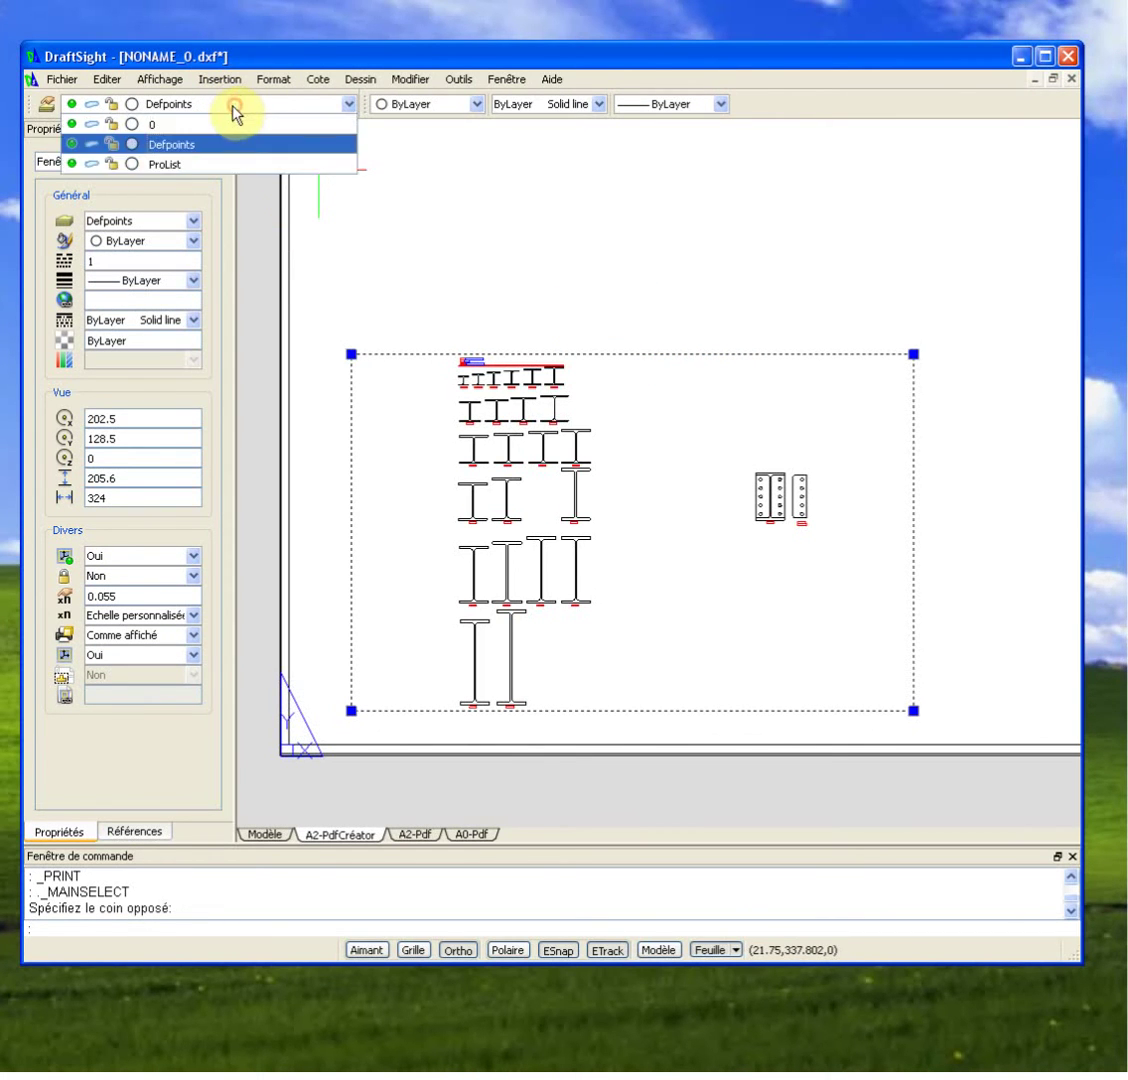
{"action": "left_click", "coordinate": [470, 300]}
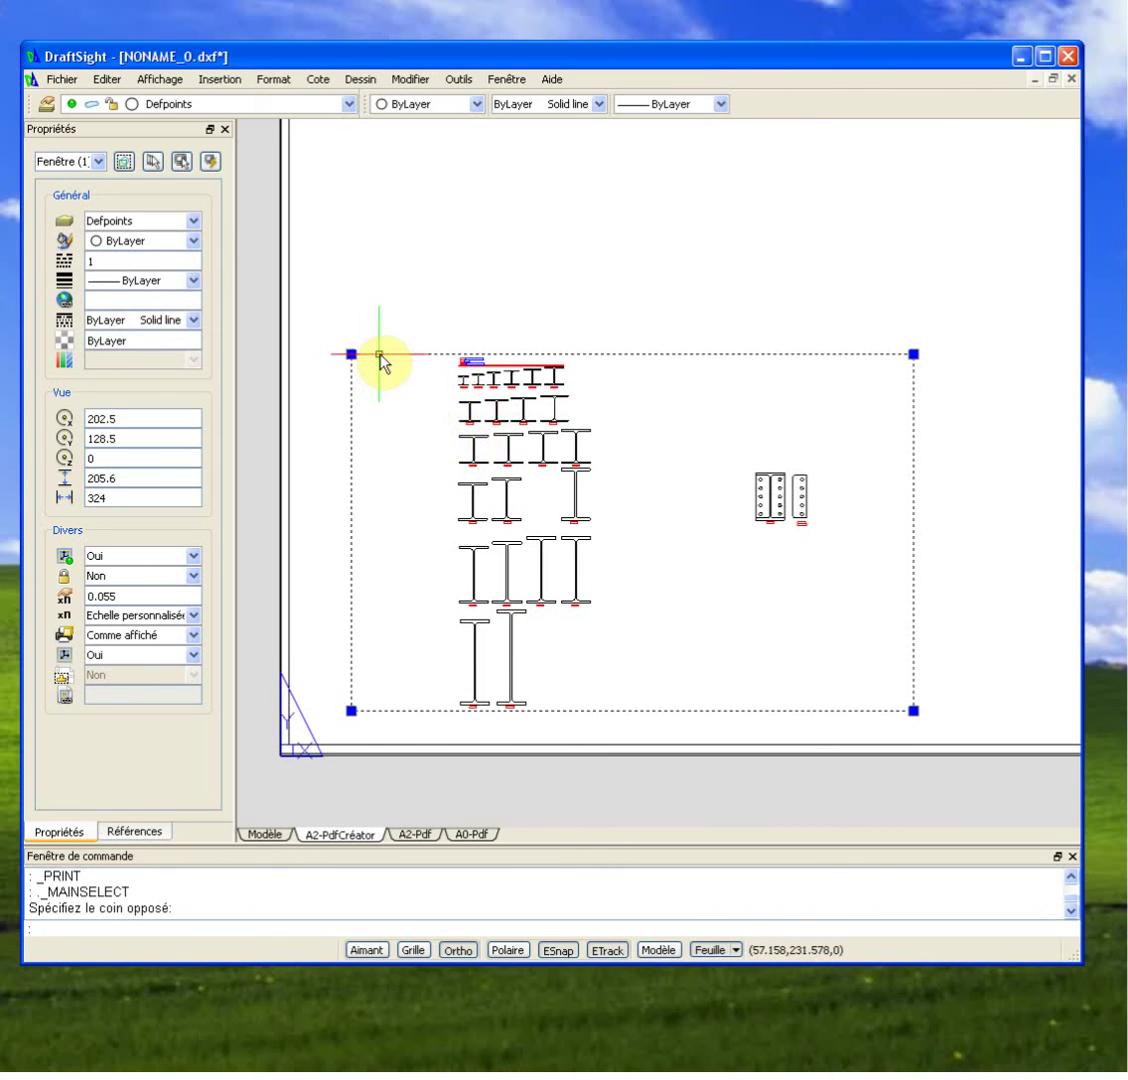
{"action": "left_click", "coordinate": [183, 104]}
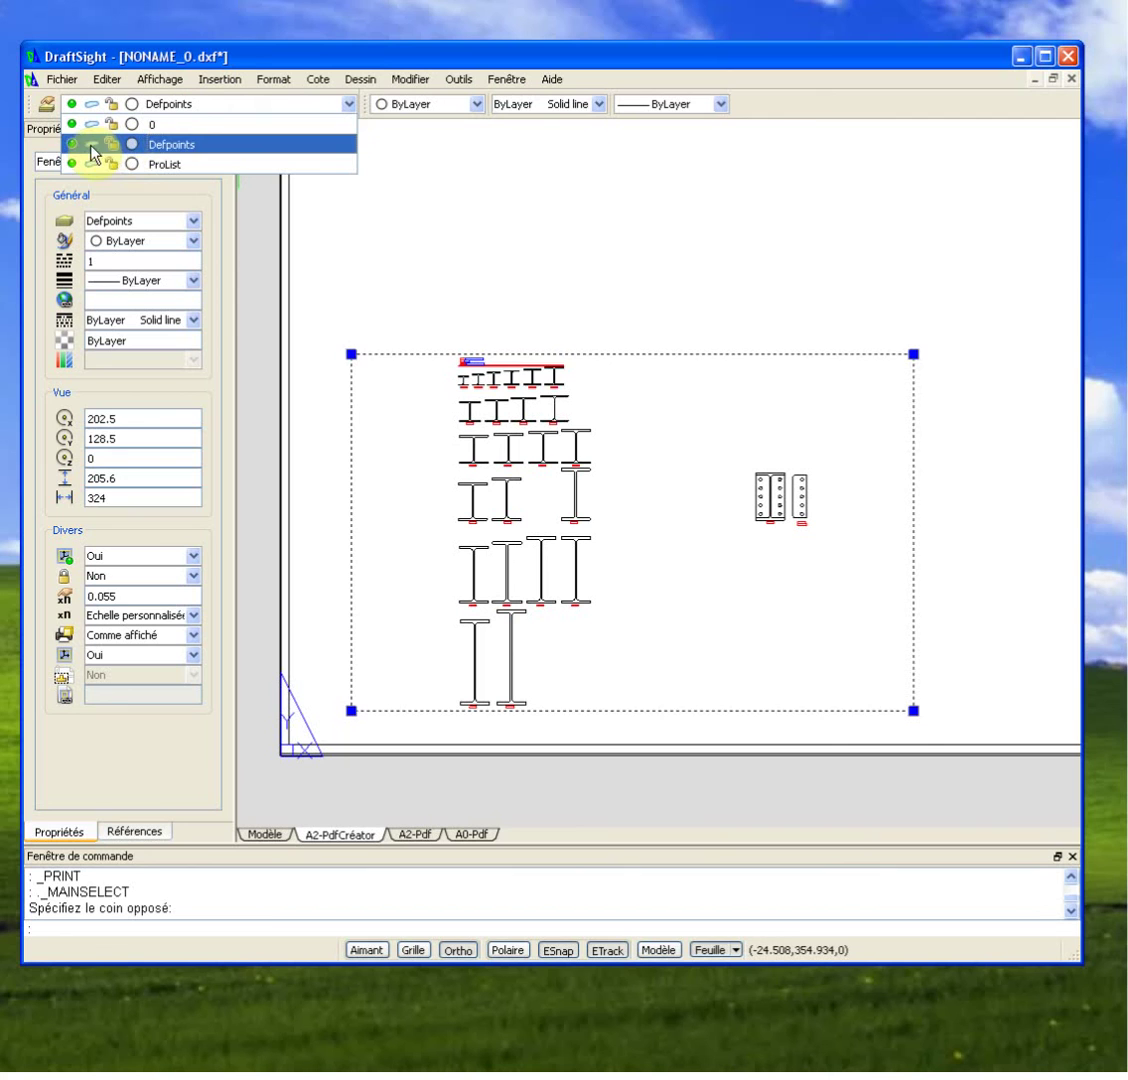
{"action": "left_click", "coordinate": [77, 146]}
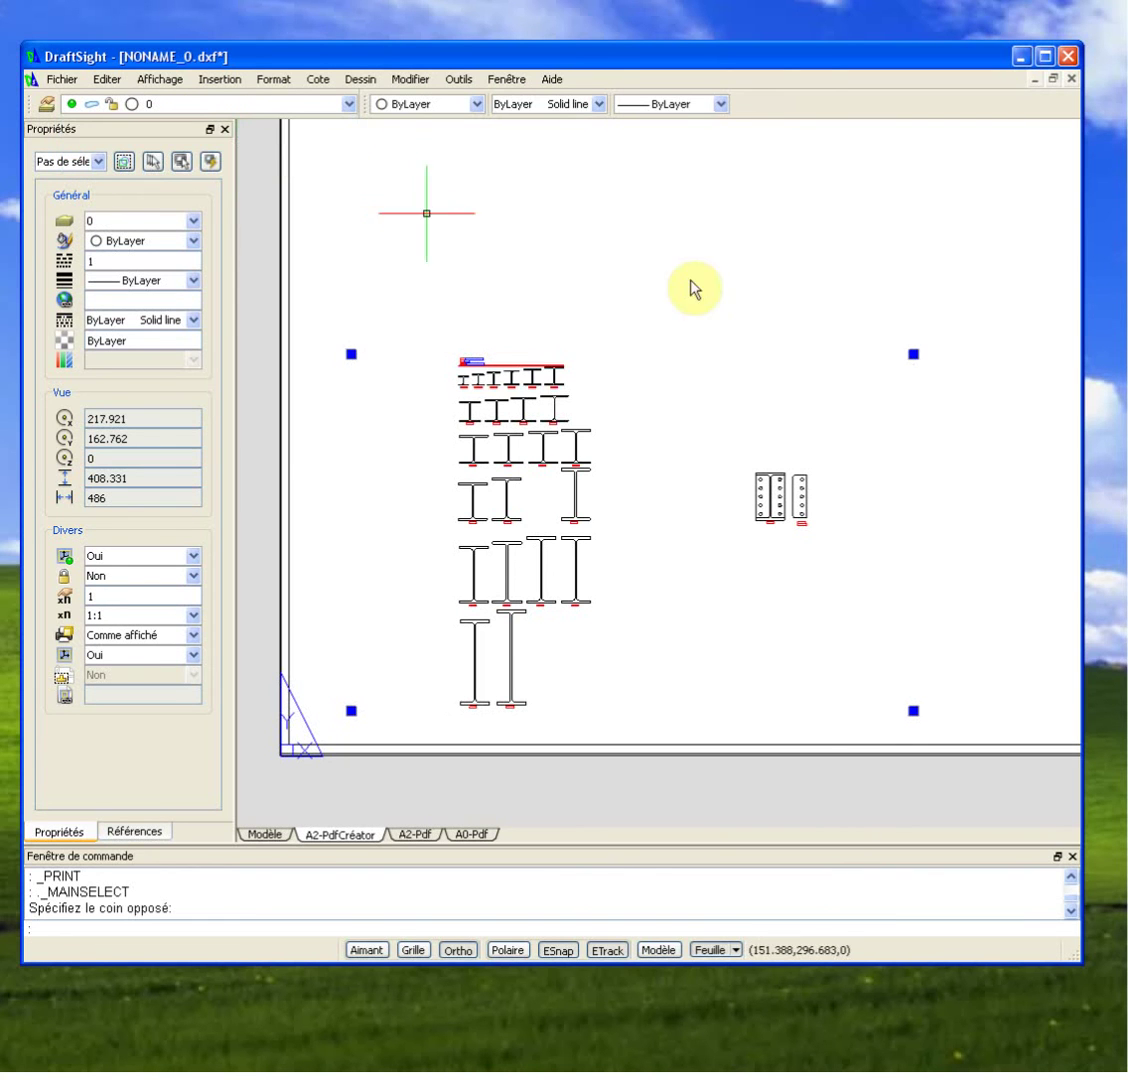
Enter and leave viewport 1, toggle Defpoints in the layer list, then recenter the sheet.
{"action": "key", "text": "Escape"}
{"action": "double_click", "coordinate": [853, 508]}
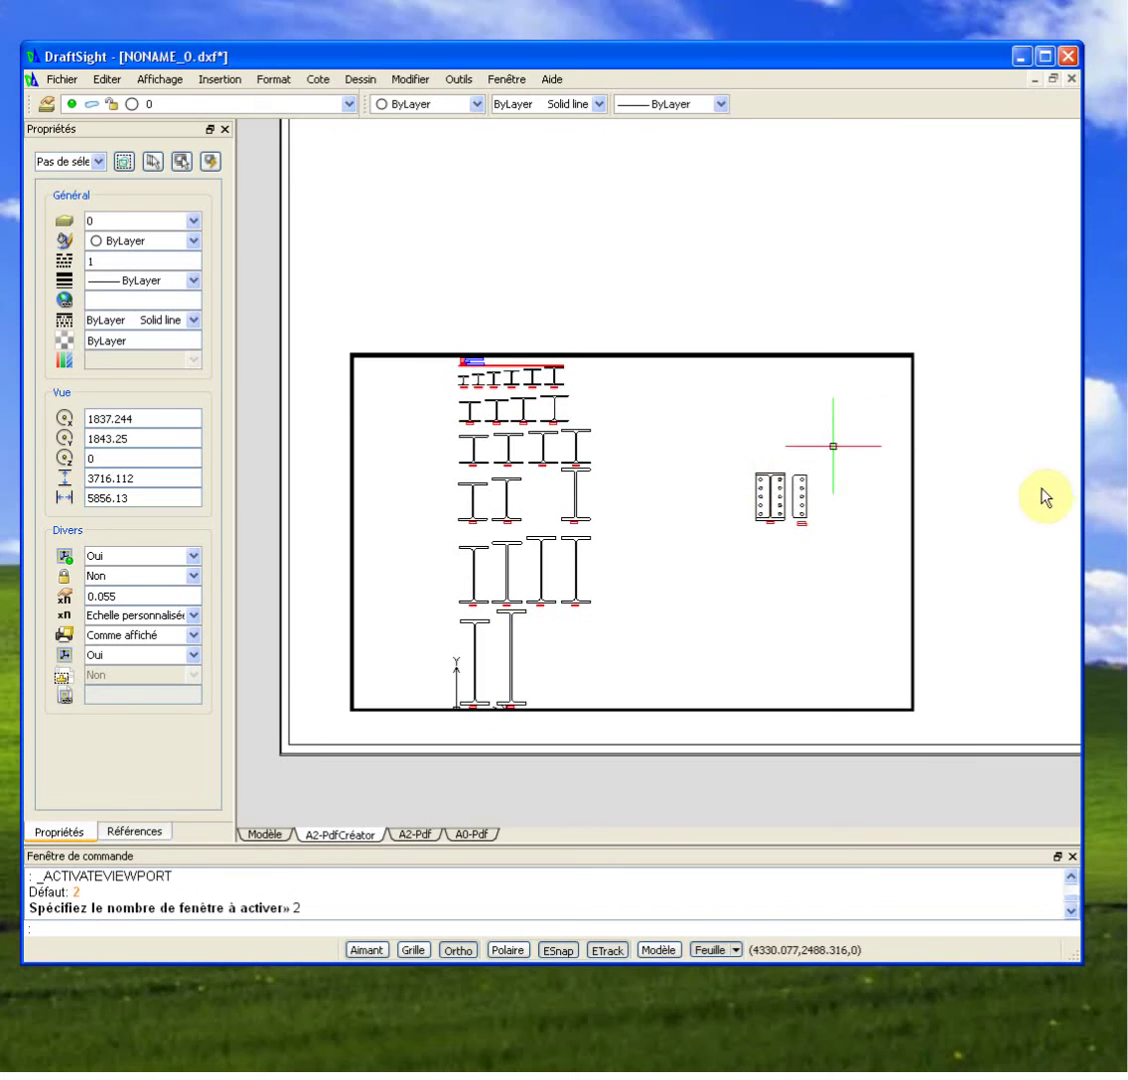
{"action": "double_click", "coordinate": [972, 483]}
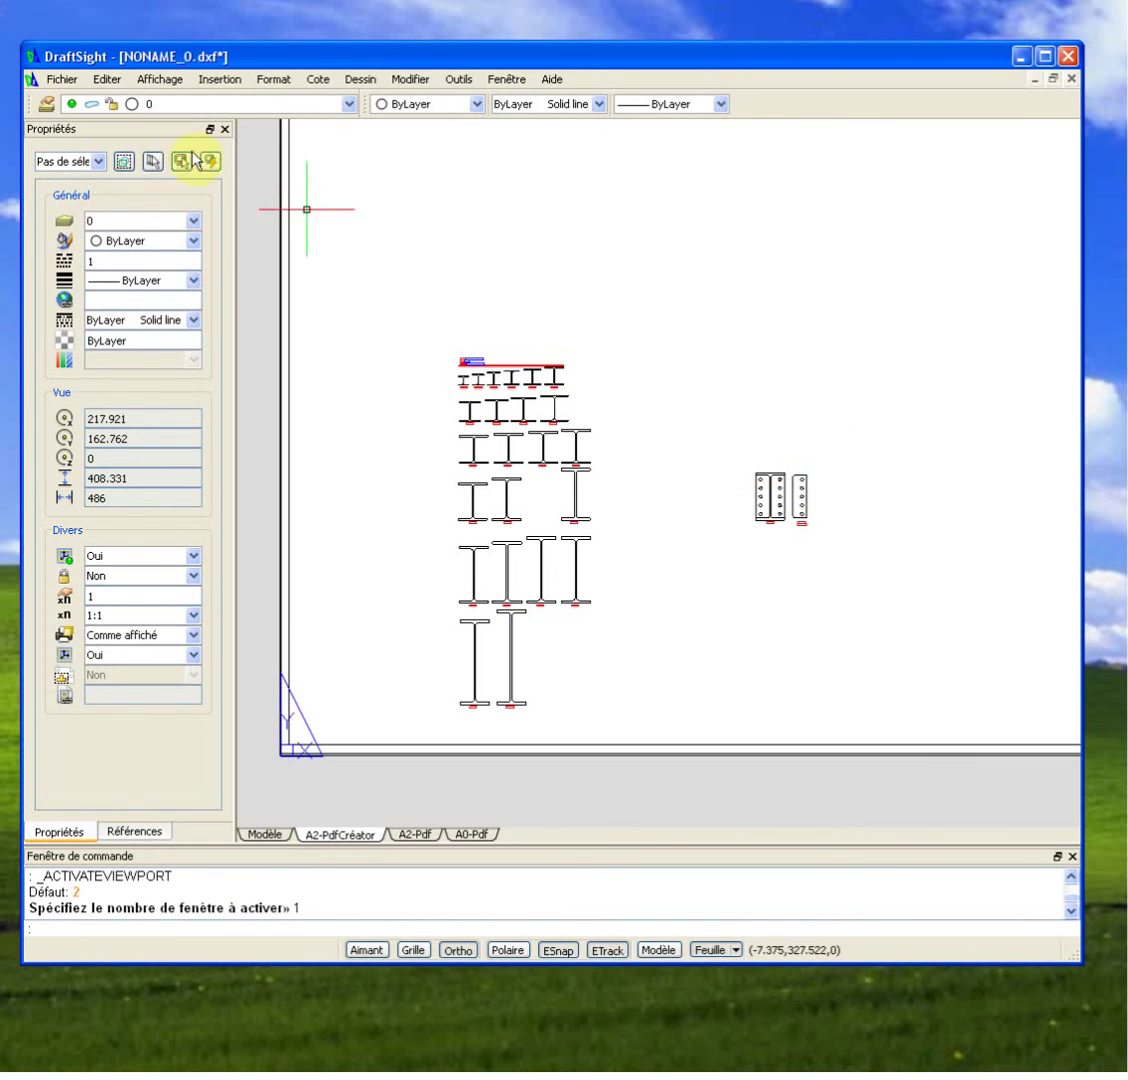
{"action": "left_click", "coordinate": [157, 108]}
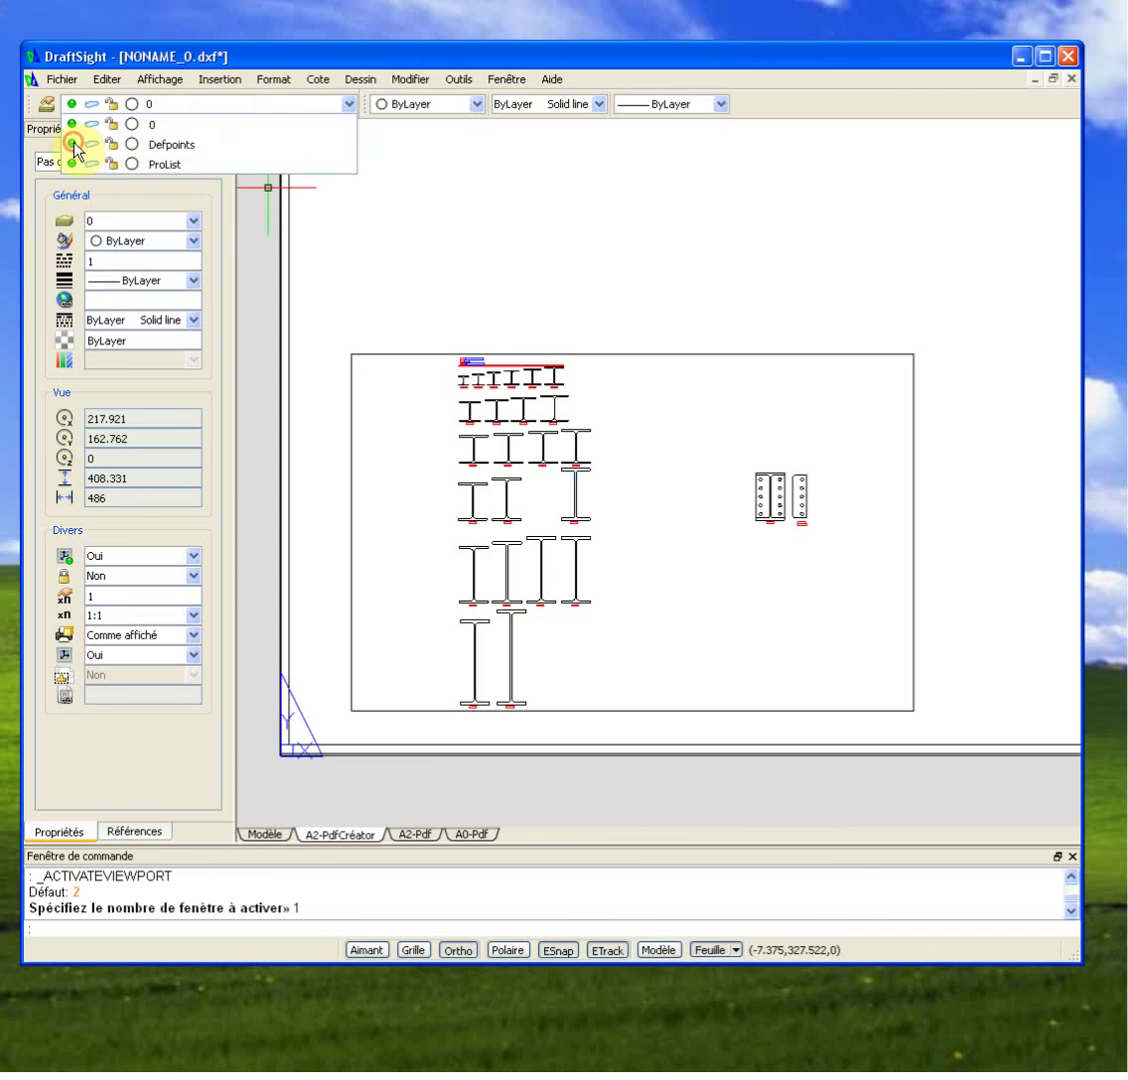
{"action": "left_click", "coordinate": [600, 255]}
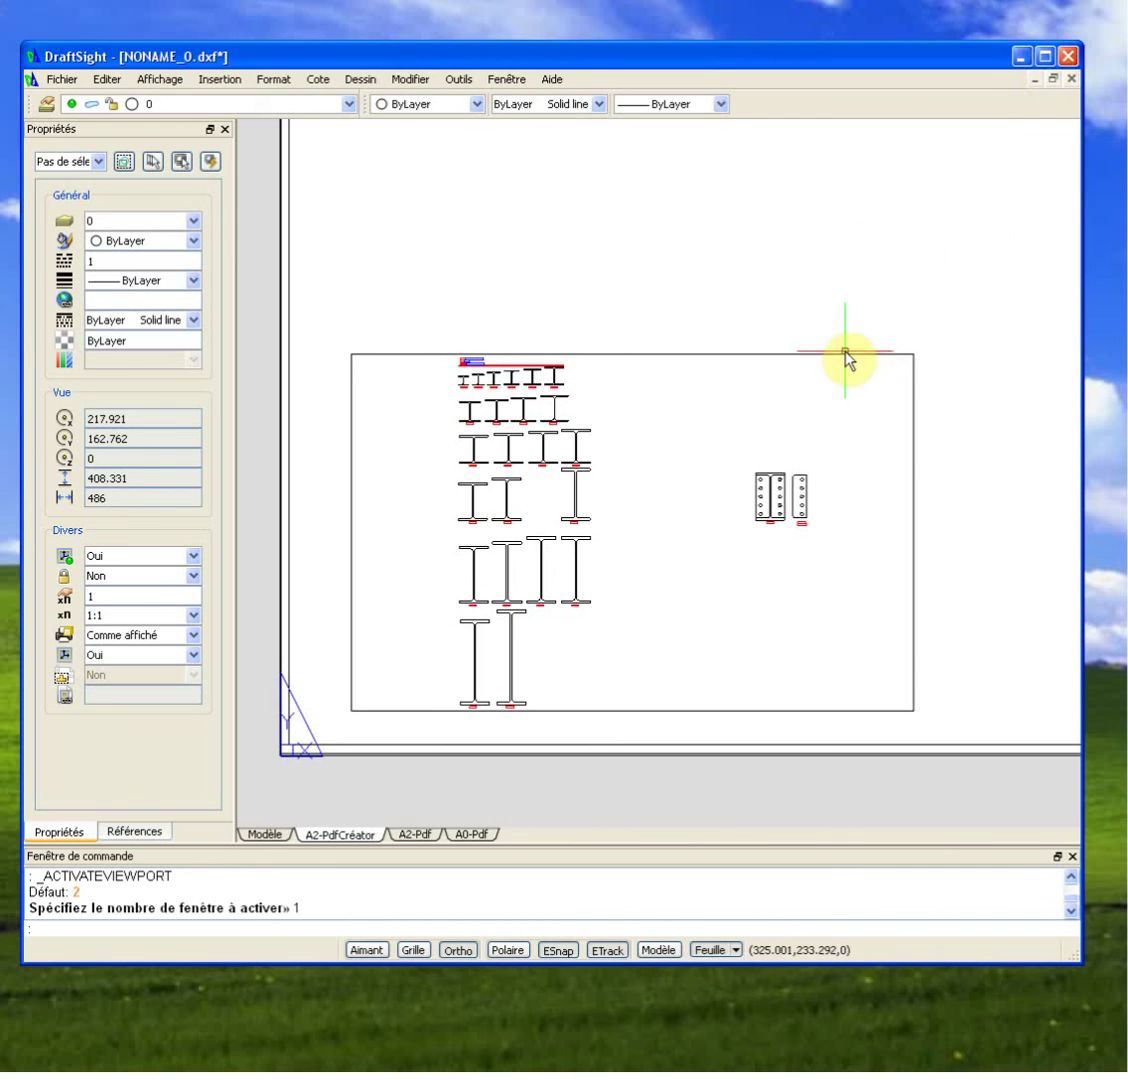
{"action": "scroll", "coordinate": [811, 395], "scroll_direction": "down", "scroll_amount": 2}
{"action": "scroll", "coordinate": [680, 505], "scroll_direction": "down", "scroll_amount": 2}
{"action": "middle_click_drag", "start_coordinate": [680, 505], "coordinate": [665, 480]}
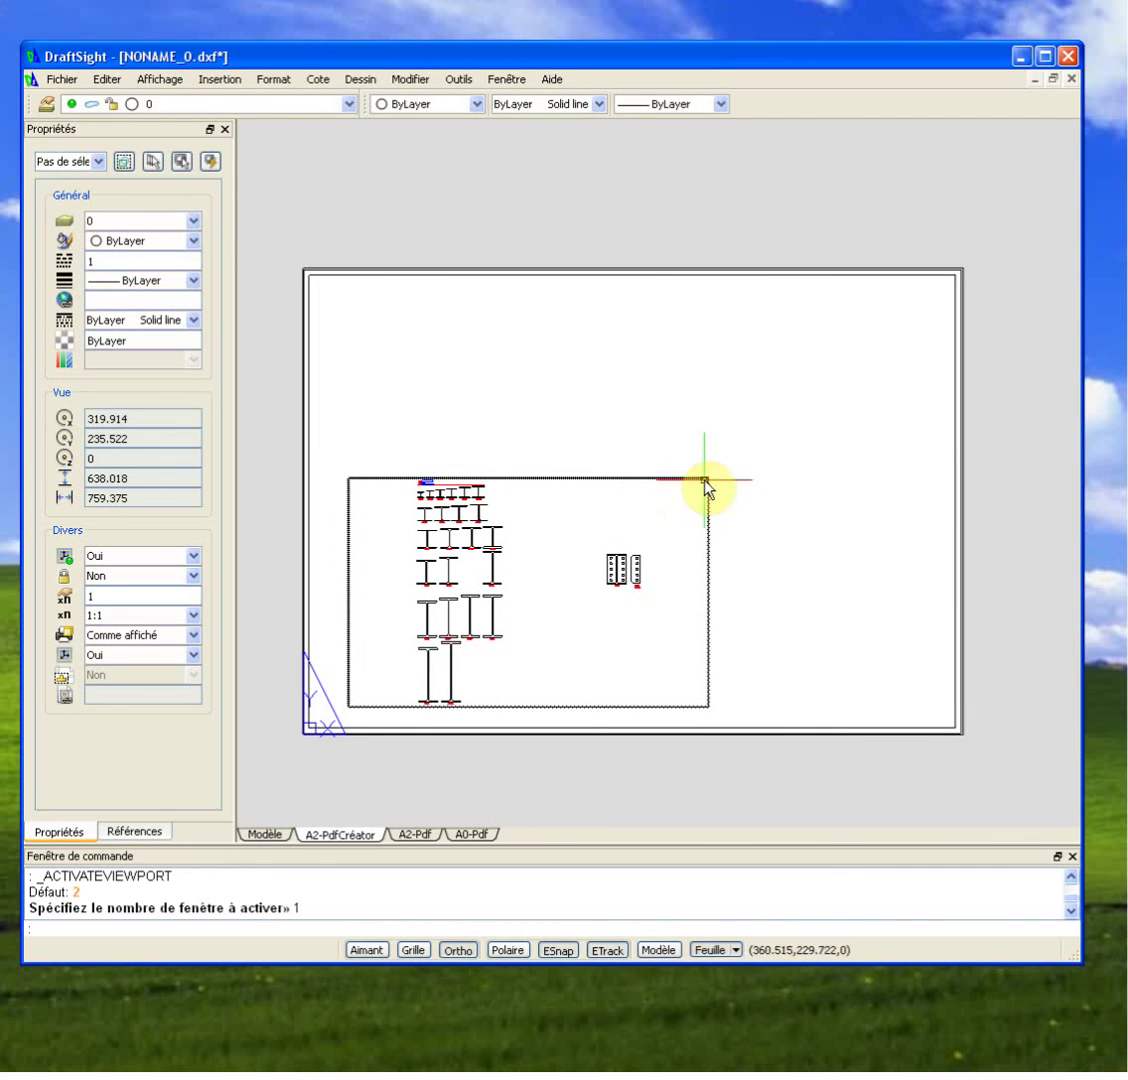